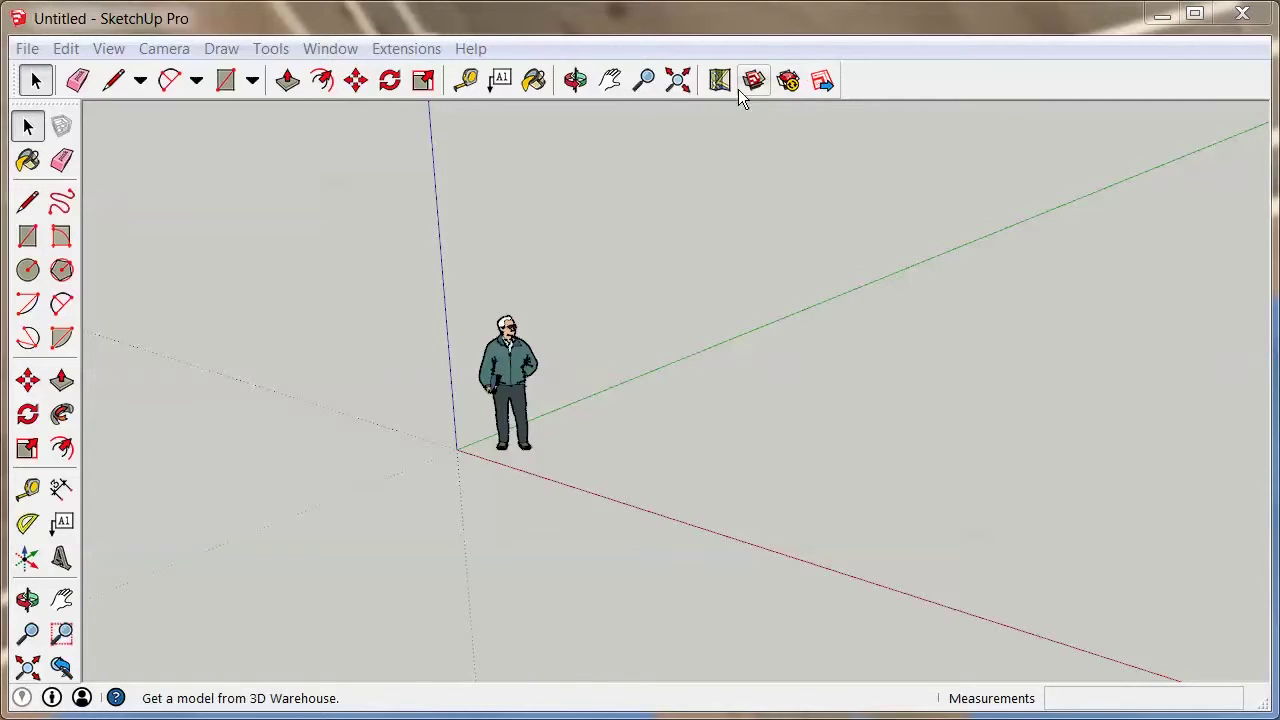
Step: Check the Extensions menu, then show the Warehouse toolbar floating at the upper right of the model
click(418, 52)
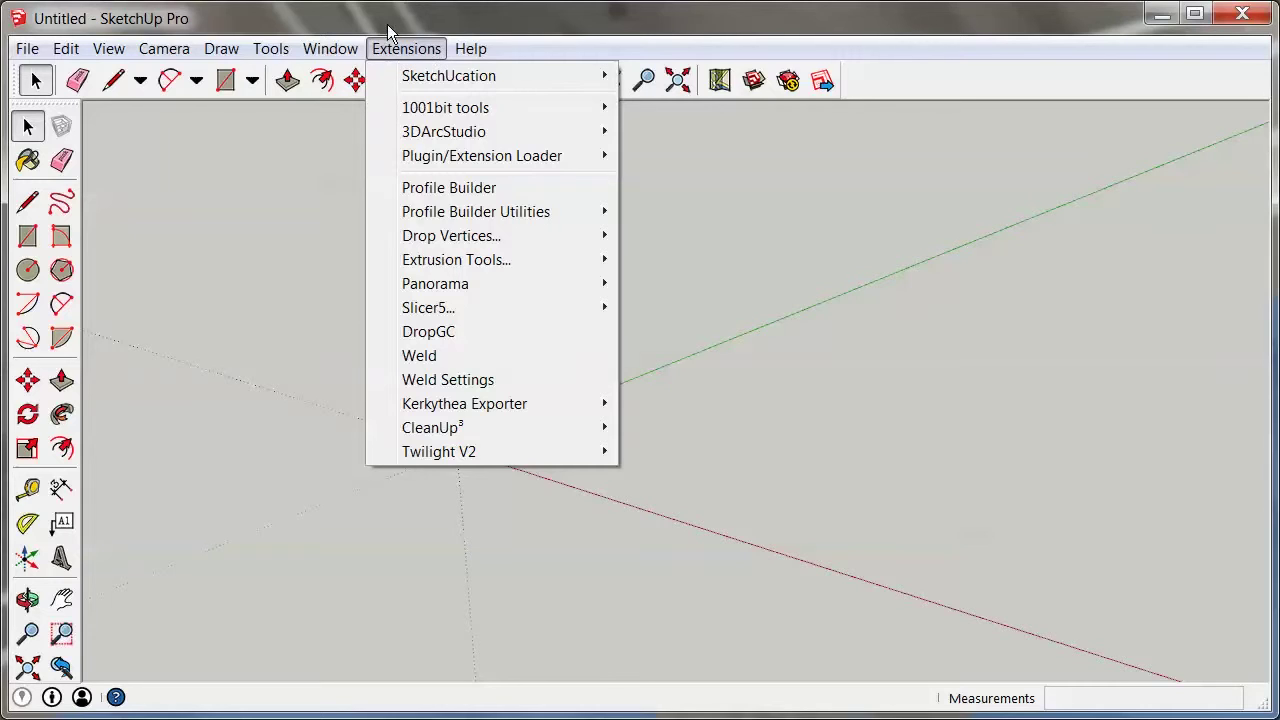
click(504, 26)
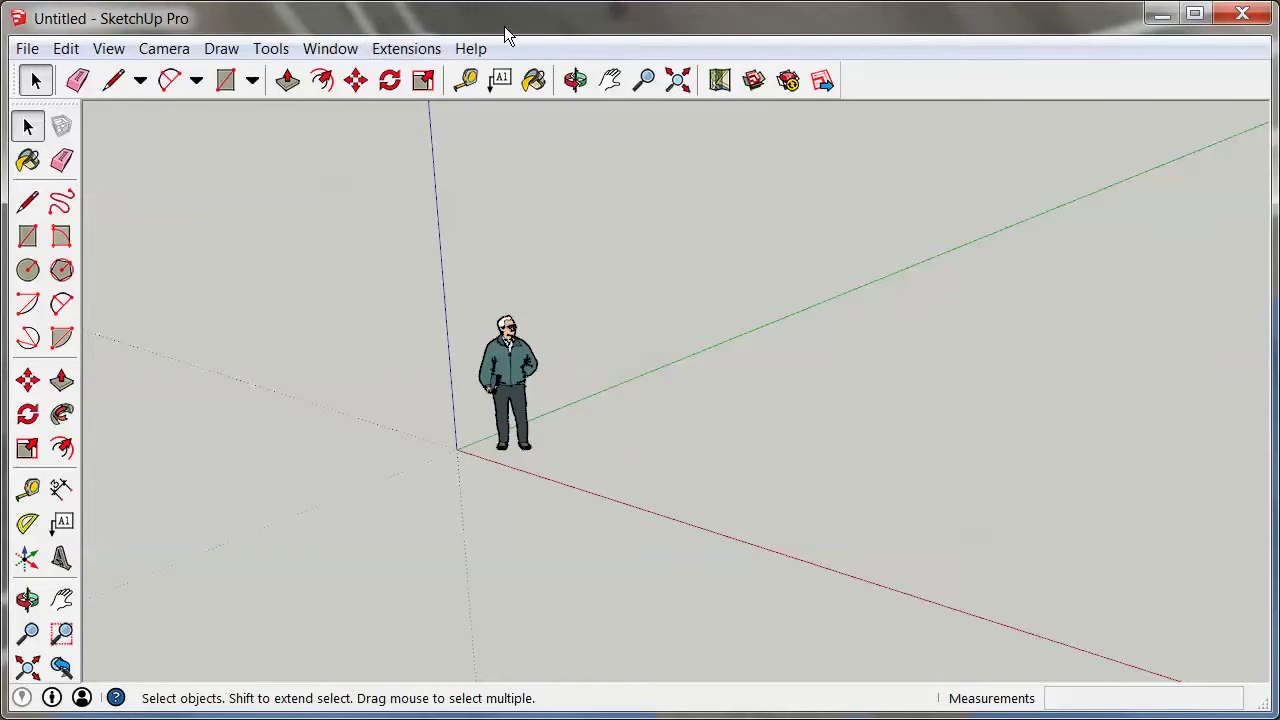
right_click(898, 80)
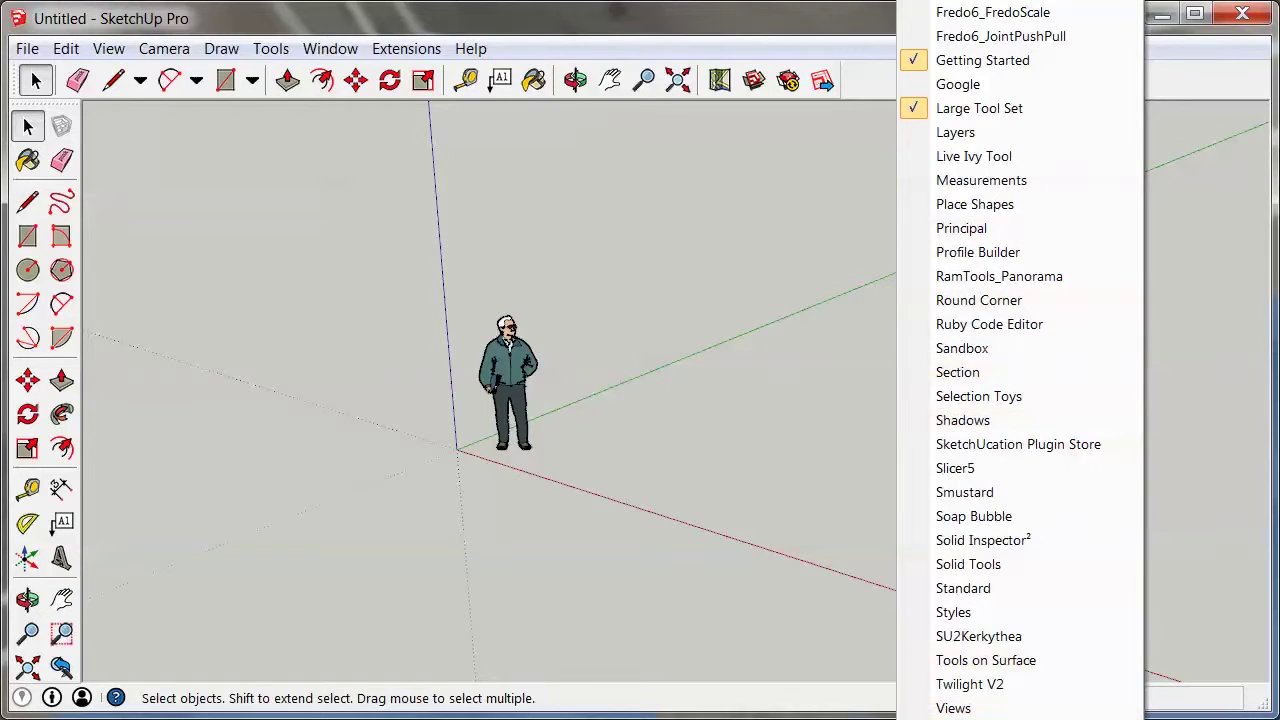
key(Escape)
drag(867, 528, 872, 173)
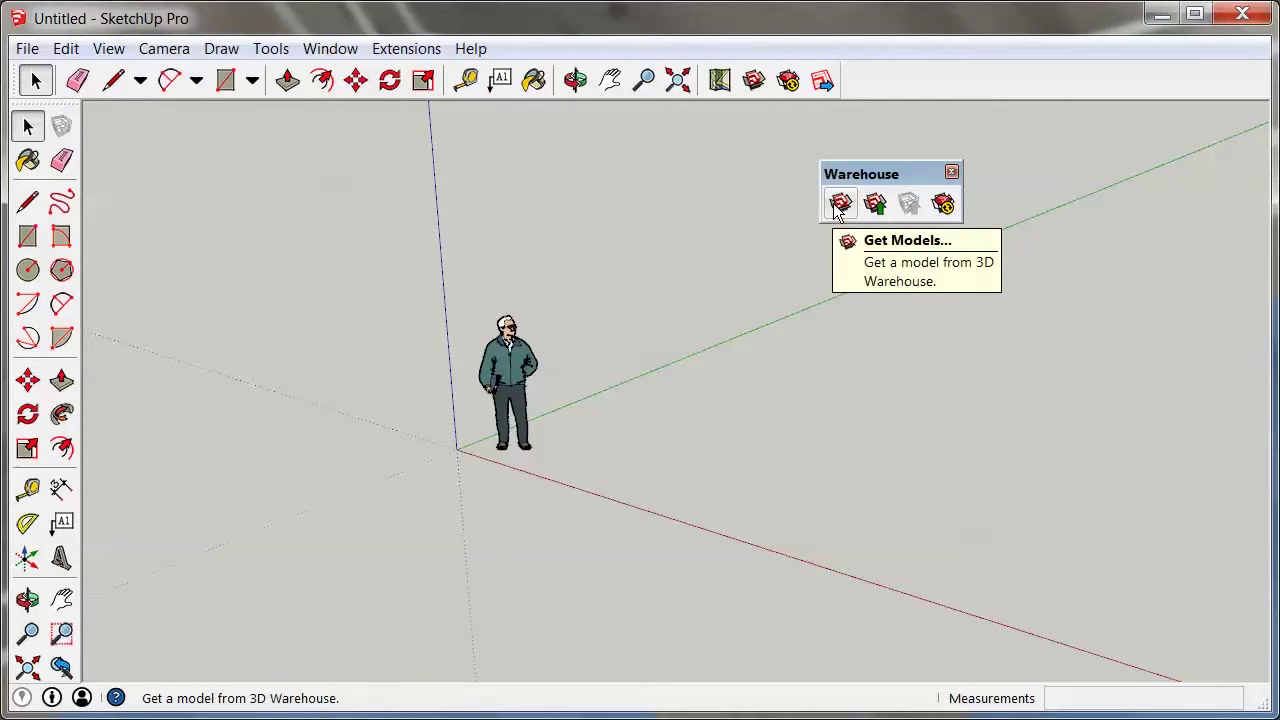
Step: Launch Extension Warehouse from the Warehouse toolbar and browse its home page
click(951, 172)
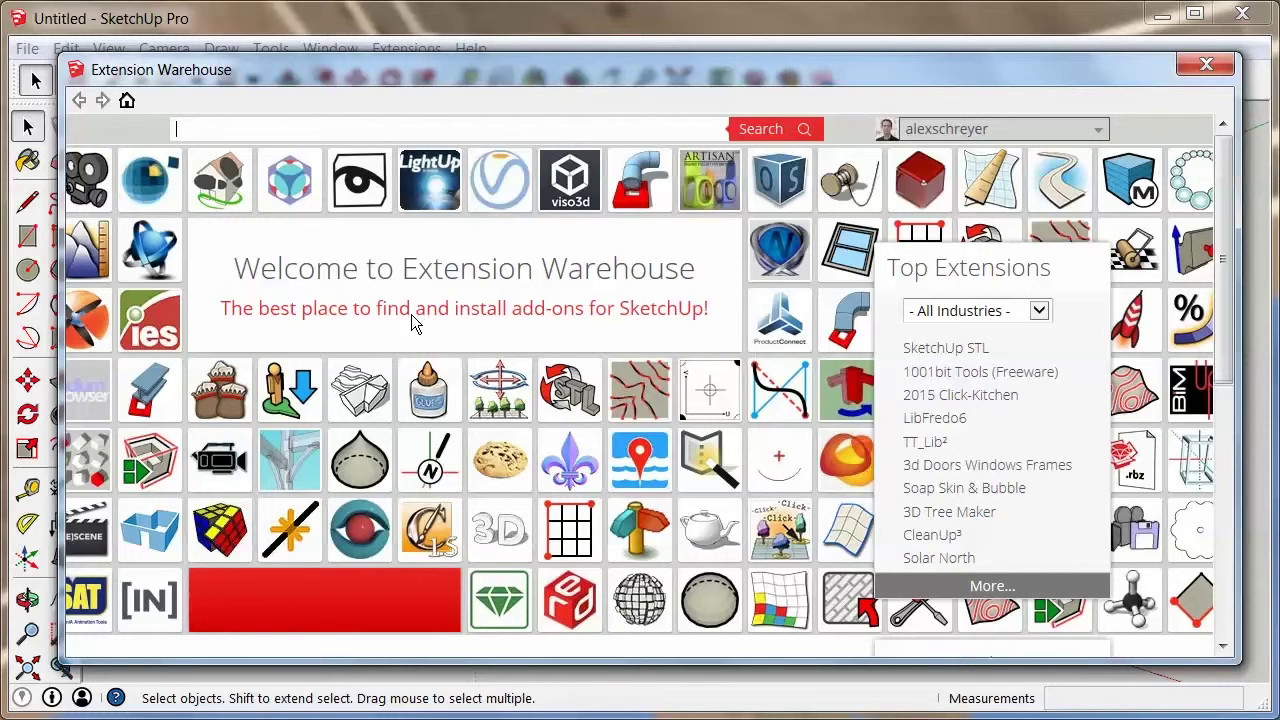
scroll(415, 323, down, 1)
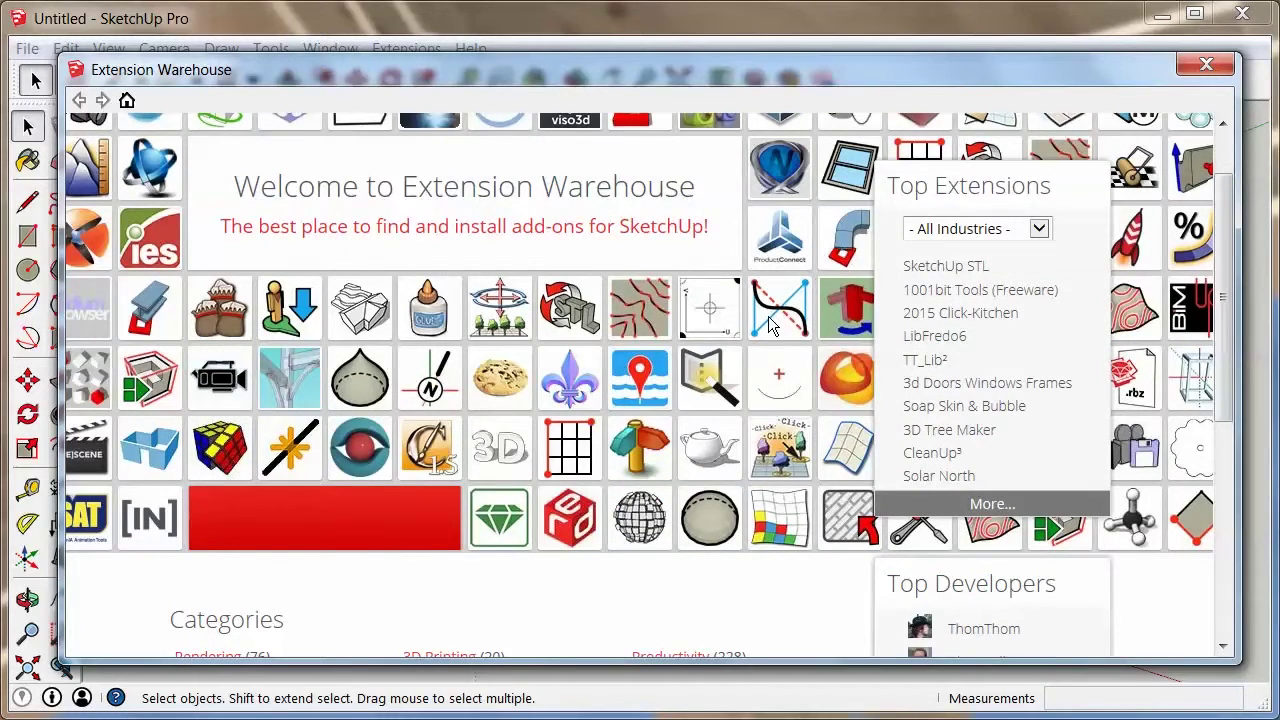
scroll(770, 325, up, 1)
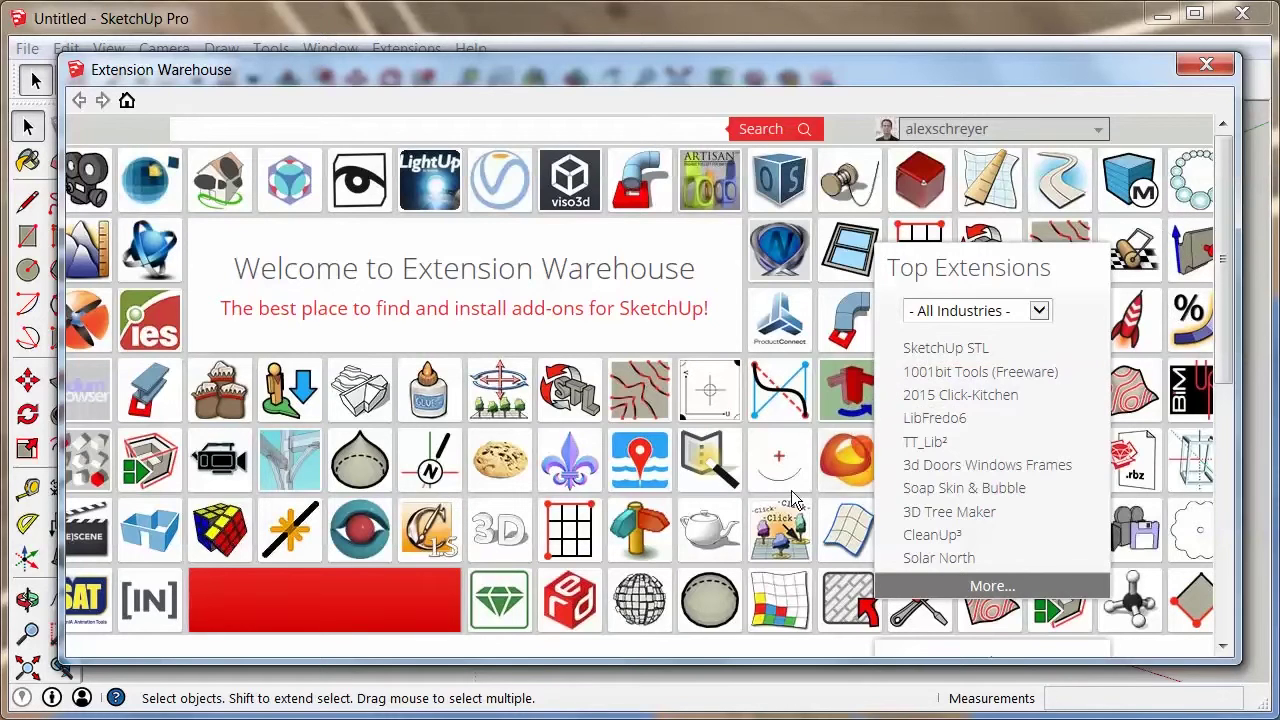
scroll(665, 423, down, 1)
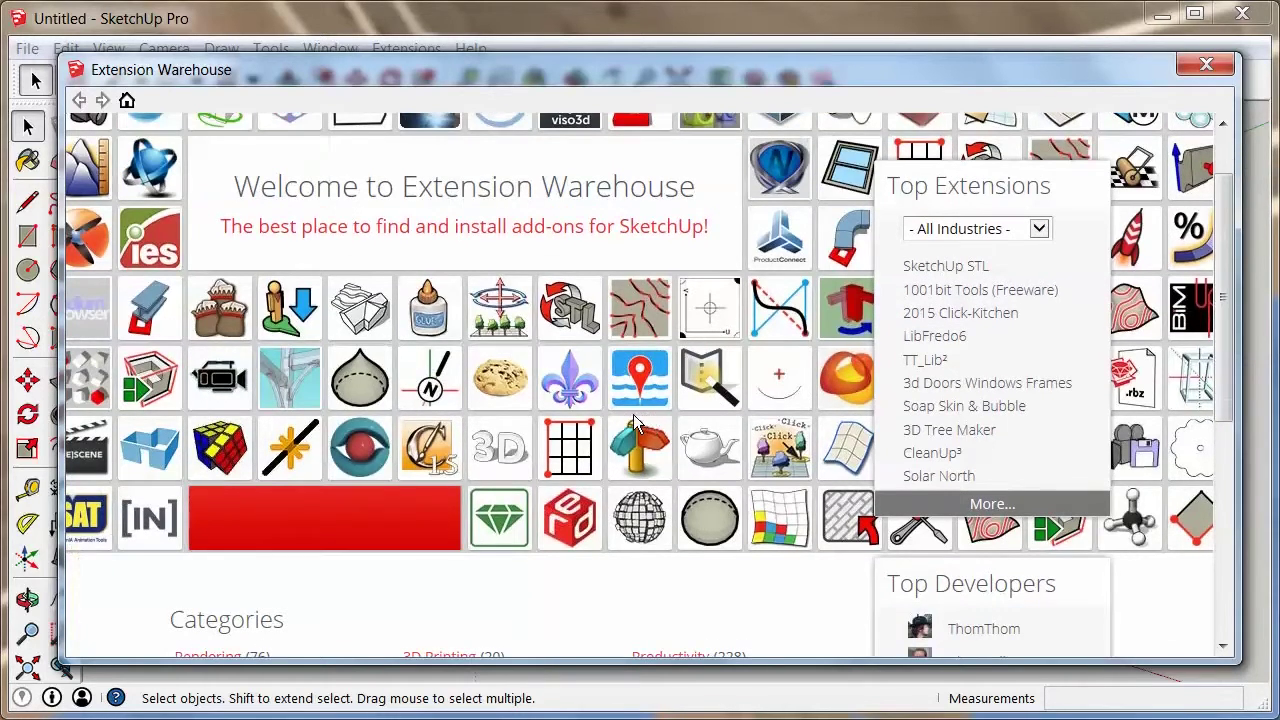
scroll(600, 390, down, 5)
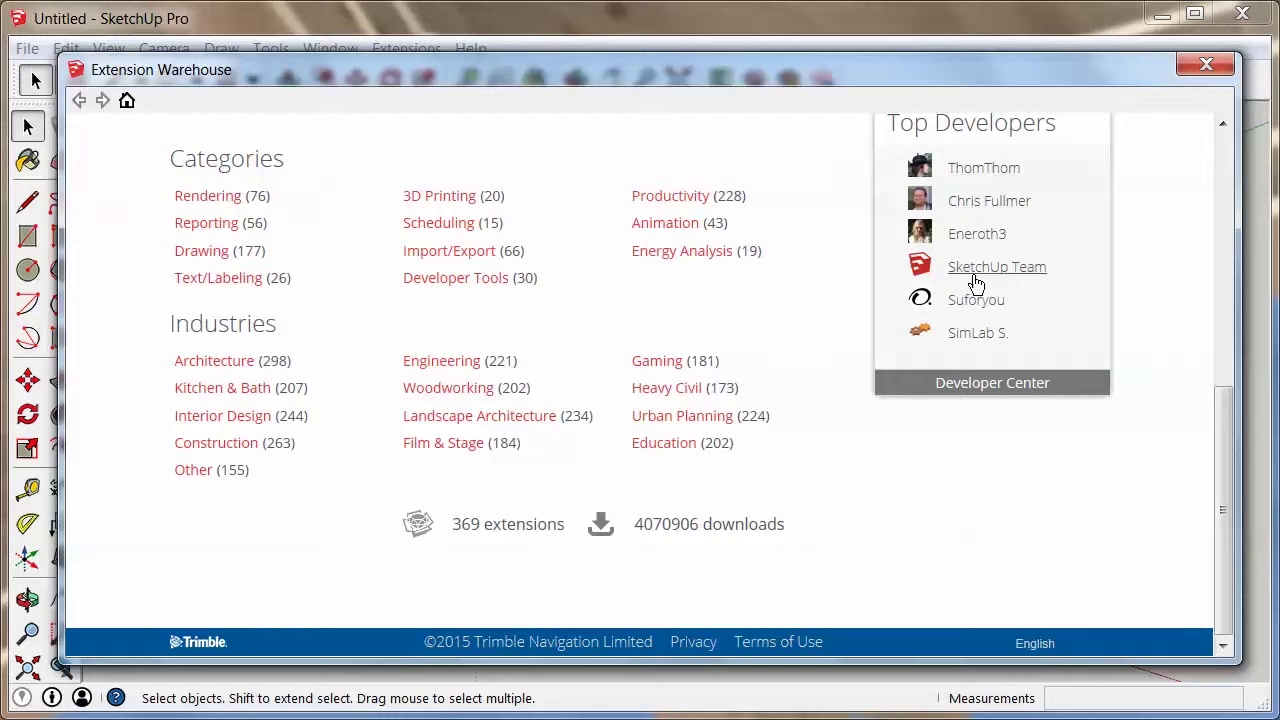
scroll(830, 258, up, 3)
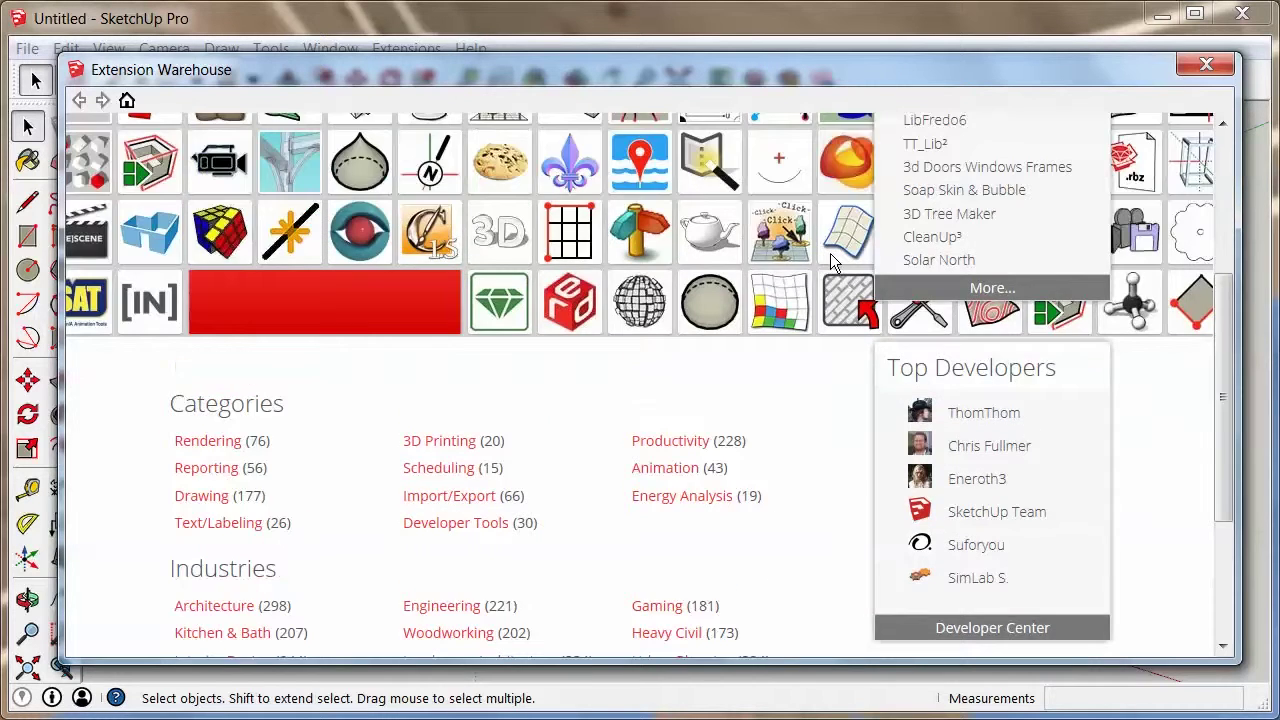
scroll(830, 262, up, 4)
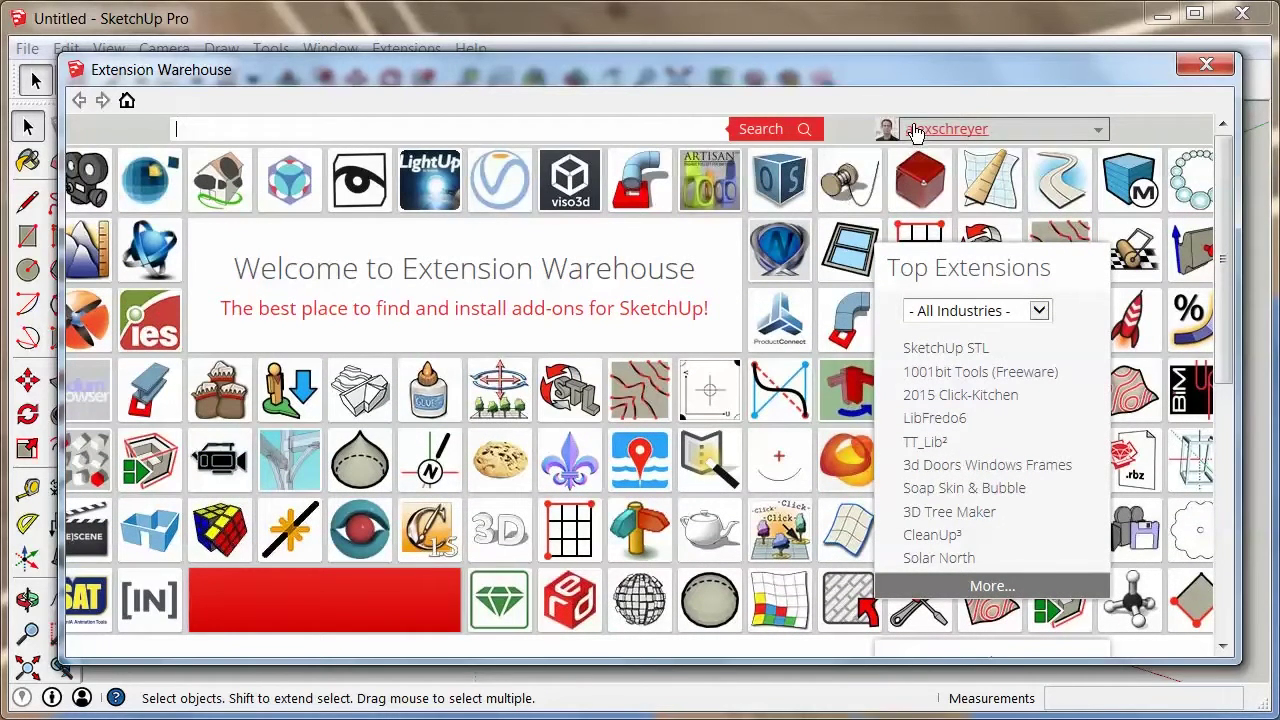
mouse_move(921, 131)
scroll(443, 348, down, 3)
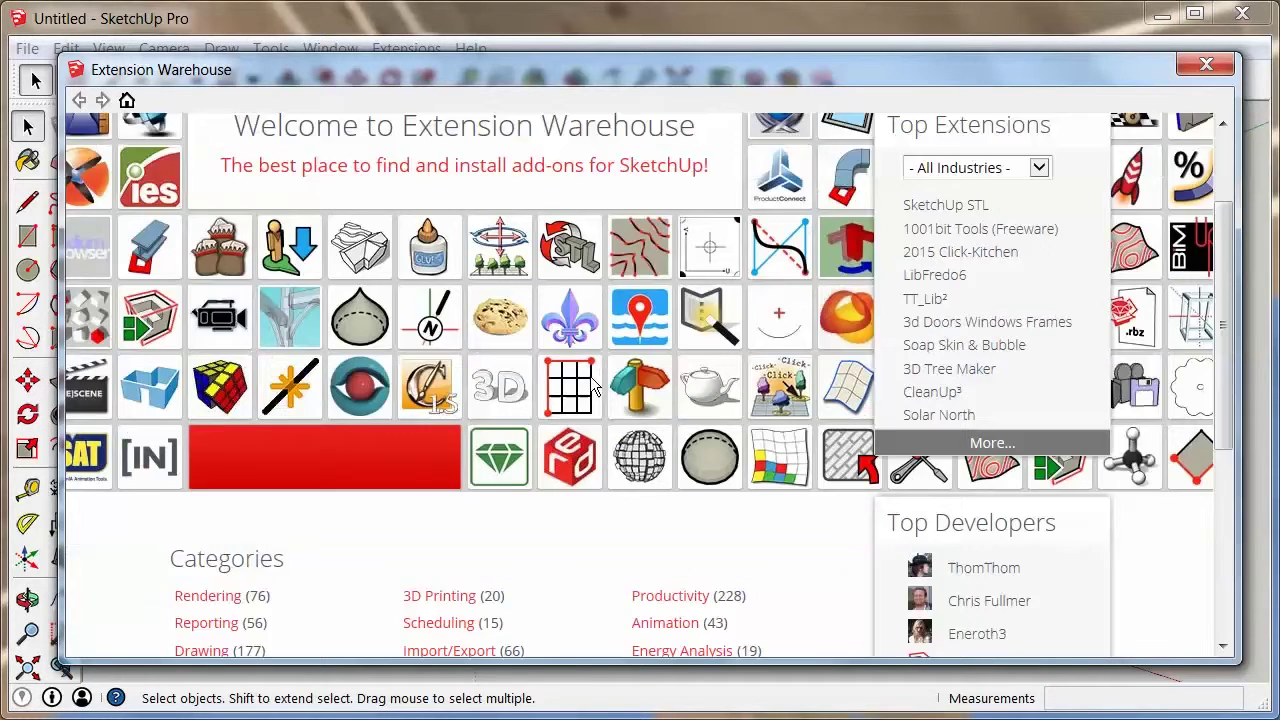
scroll(662, 436, up, 3)
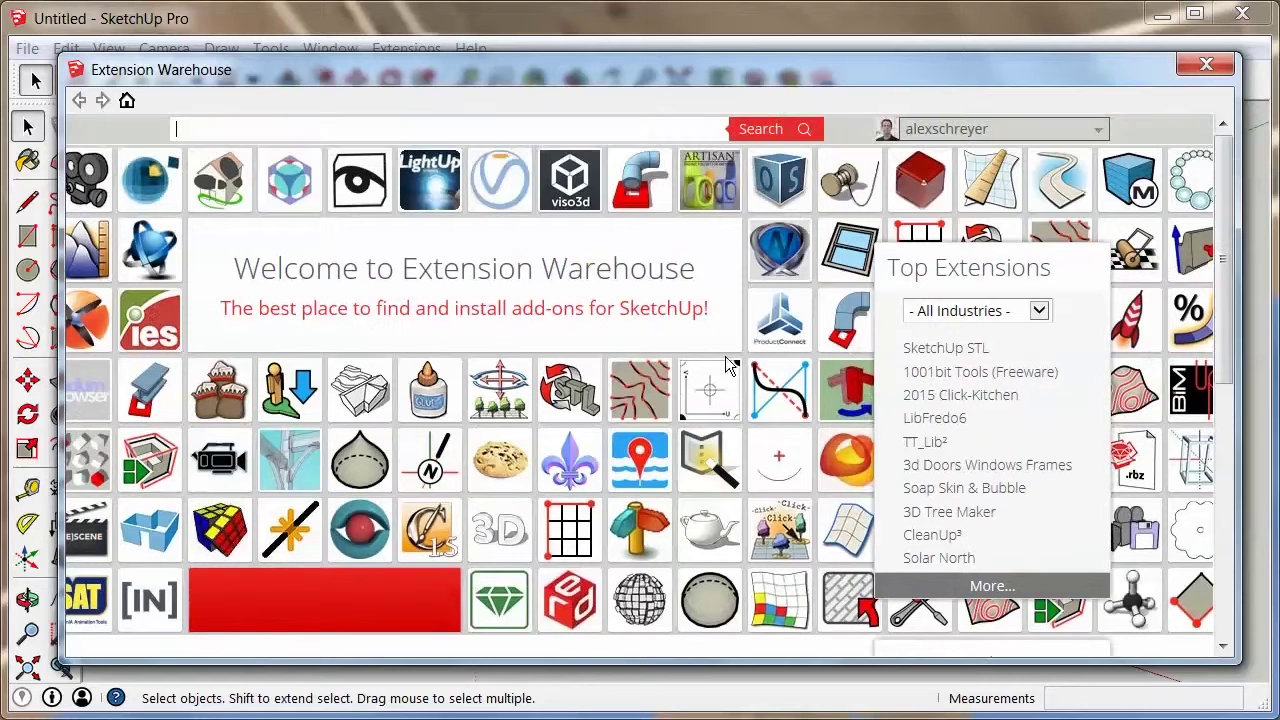
Step: Open the SketchUp STL page from Top Extensions and start its installation
click(960, 352)
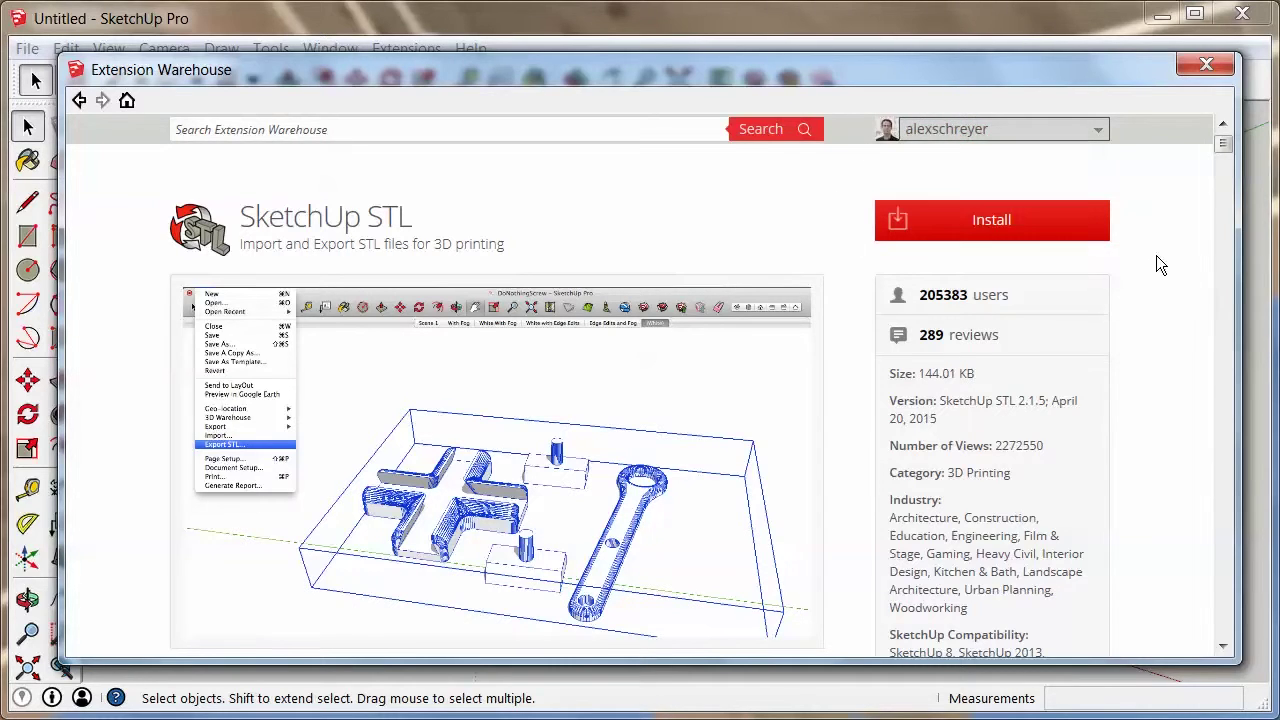
click(988, 224)
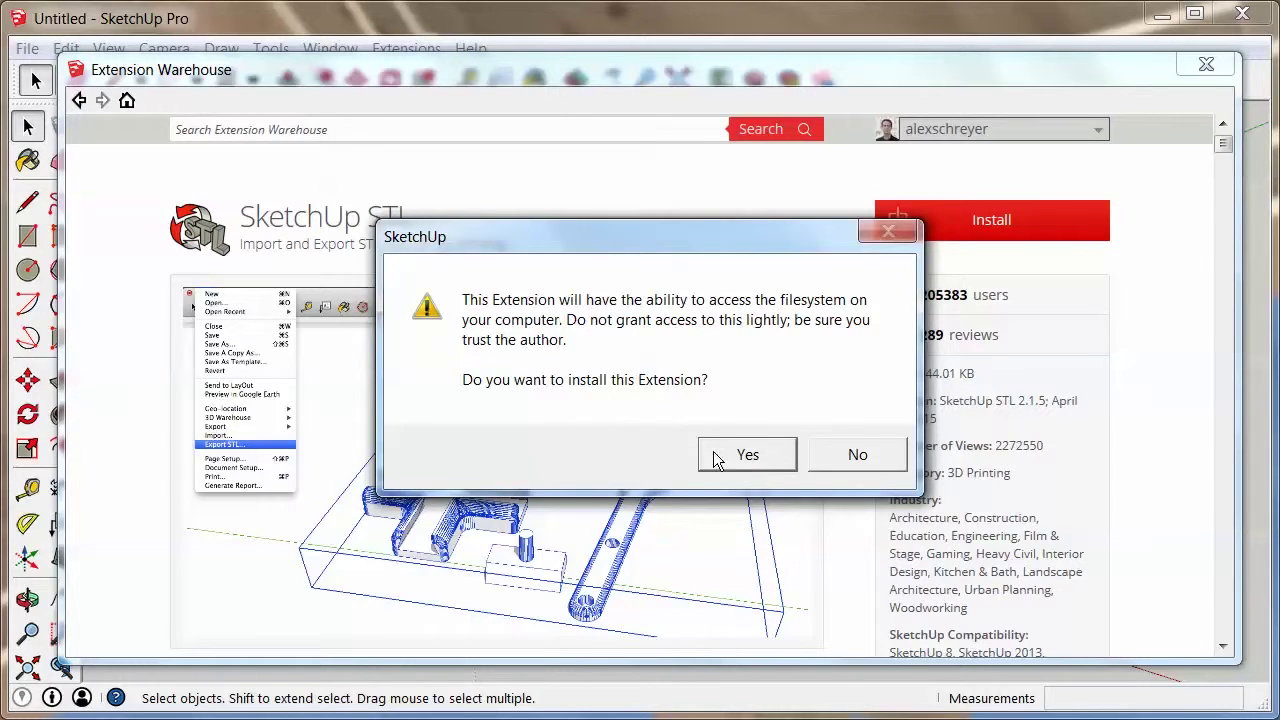
Step: Approve the SketchUp STL installation and acknowledge the successfully installed message
click(745, 457)
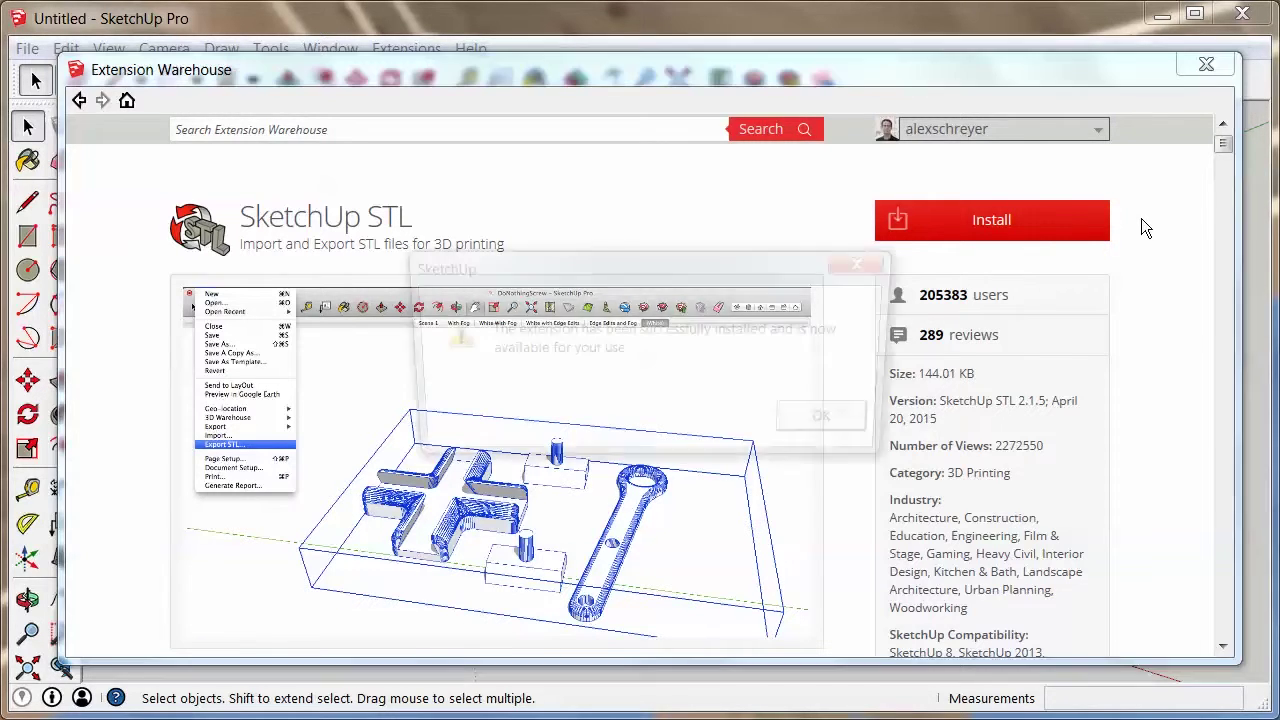
drag(667, 278, 640, 257)
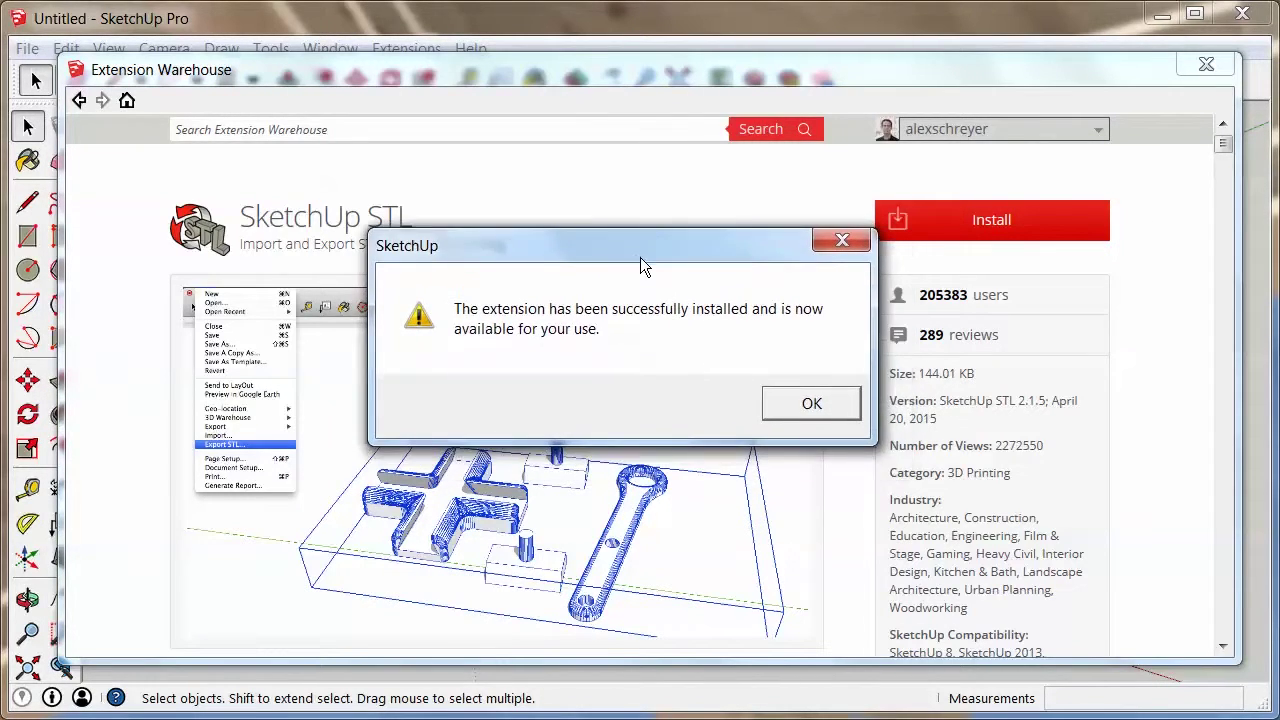
click(809, 404)
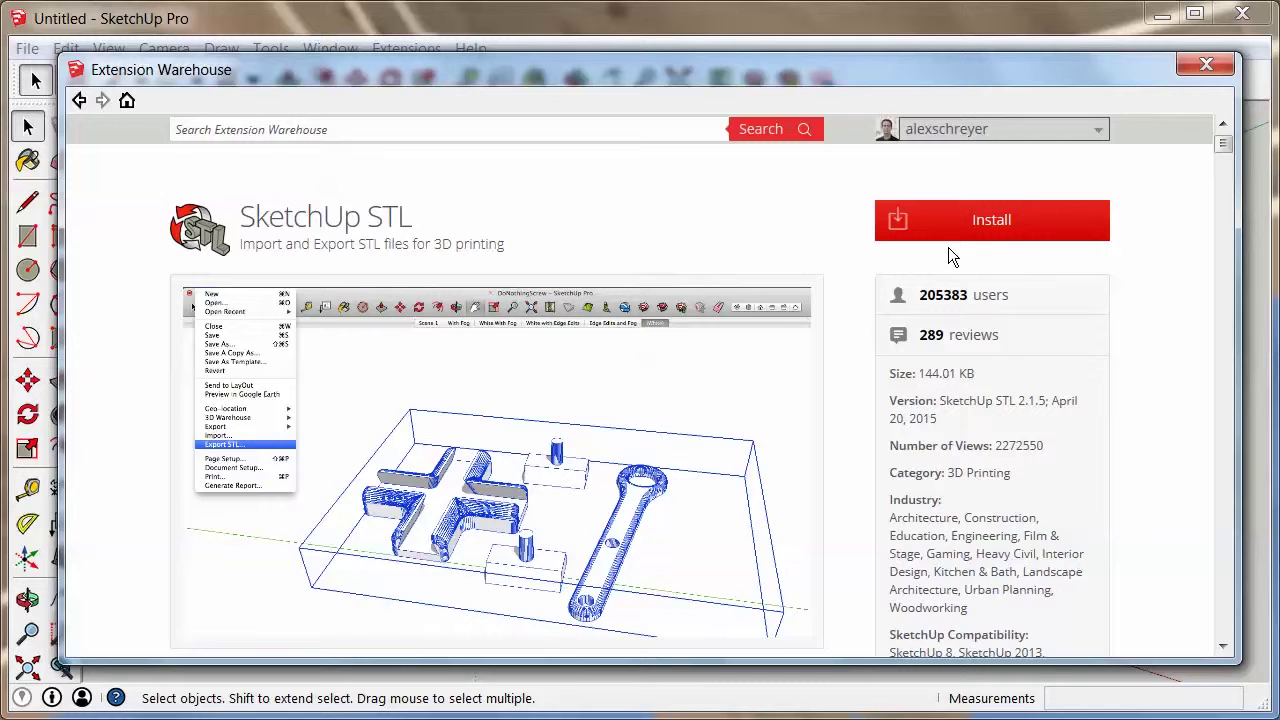
Step: Close Extension Warehouse, confirm Export STL... now appears under File, and open Extensions
click(1208, 64)
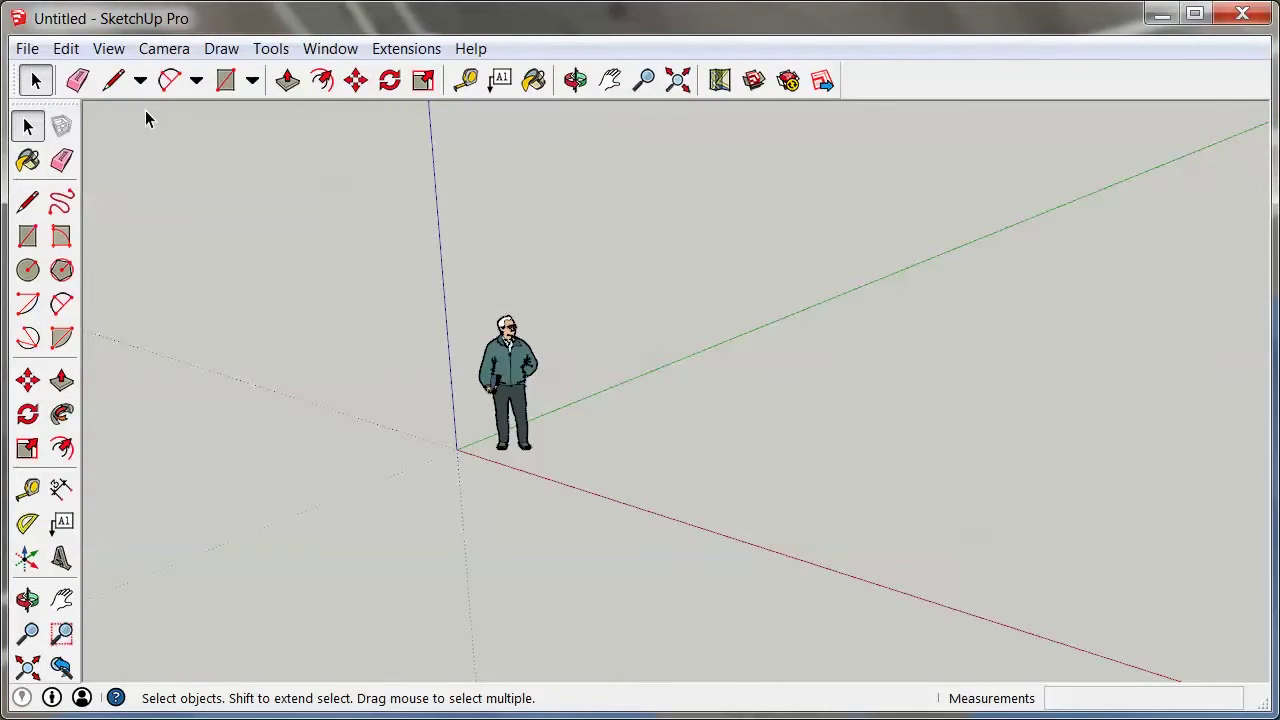
click(27, 49)
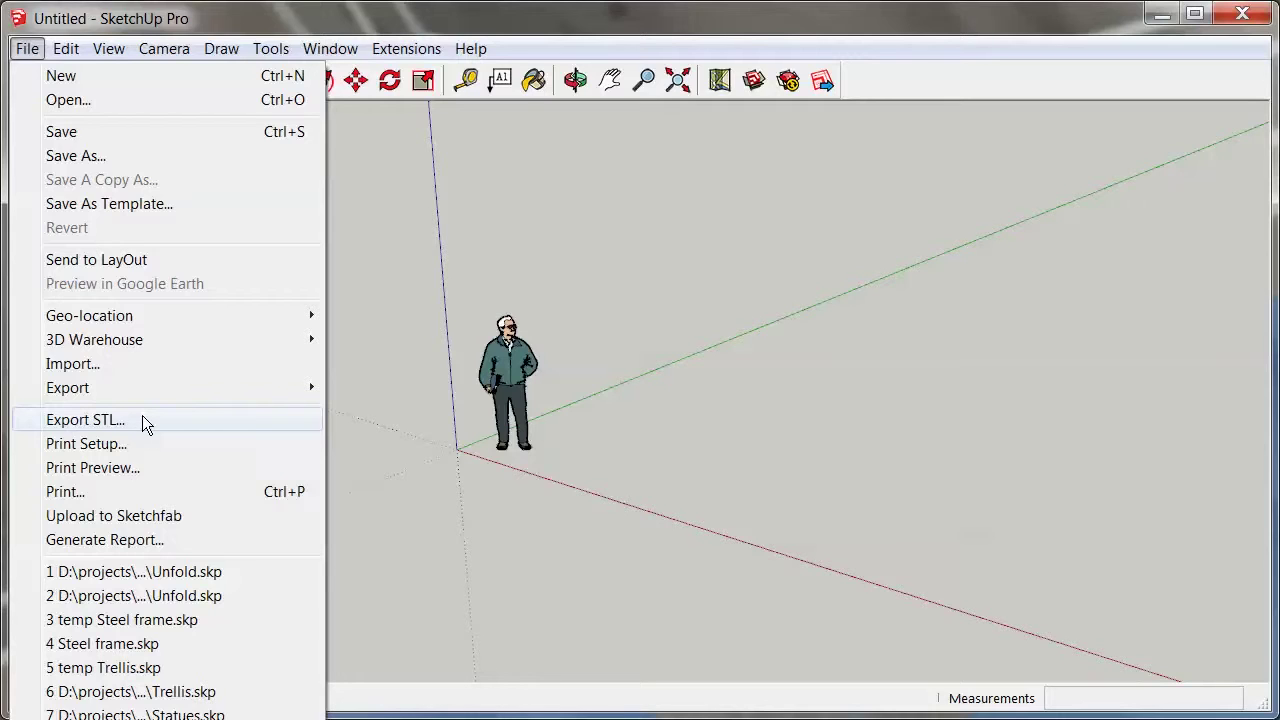
click(451, 177)
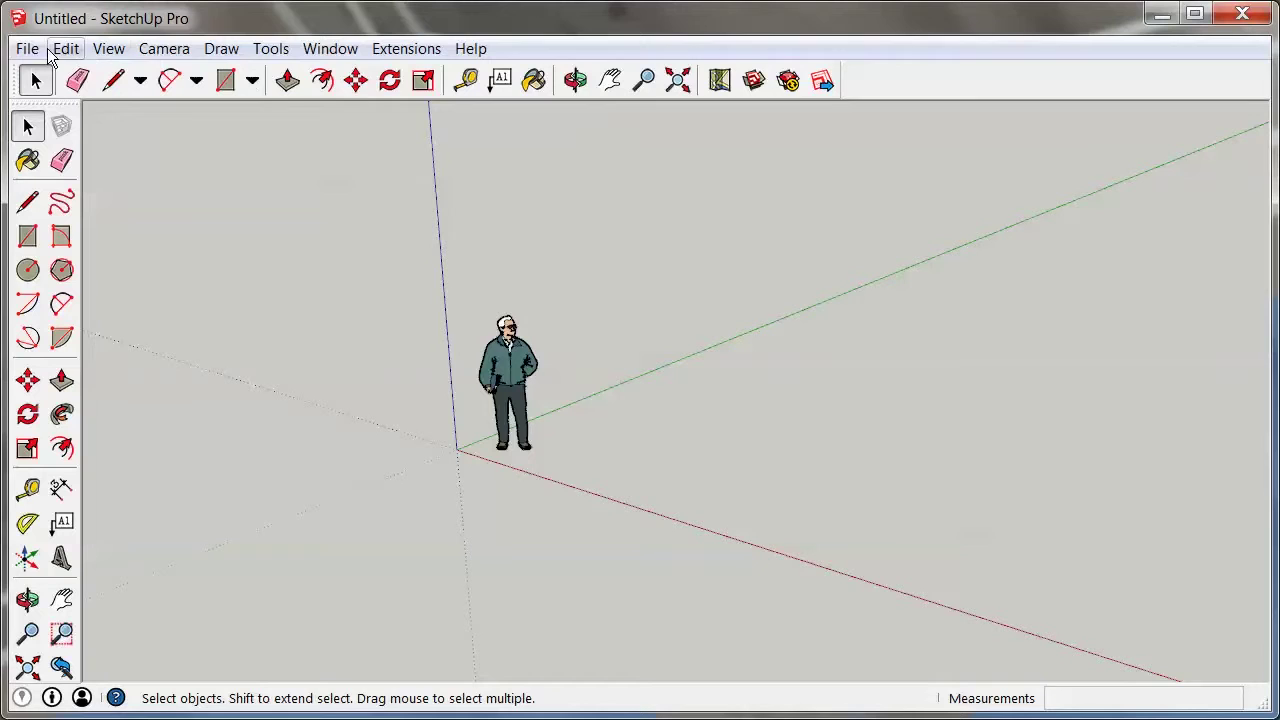
click(396, 50)
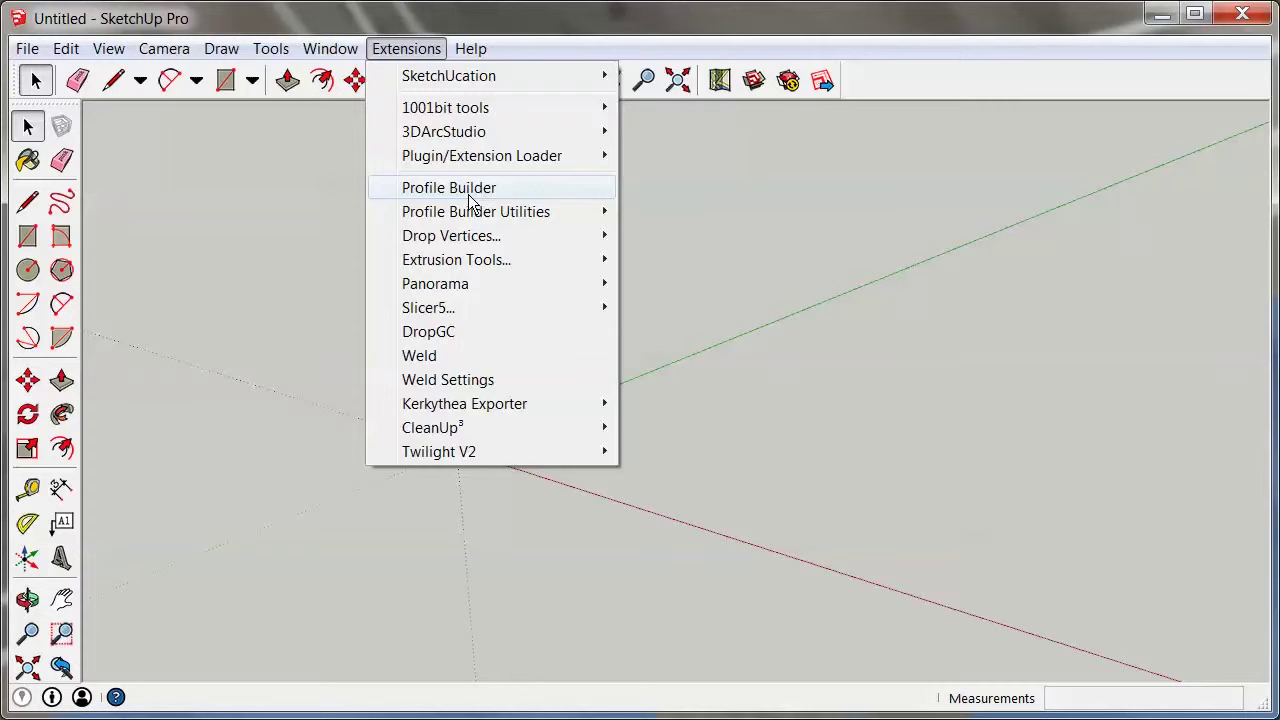
click(372, 175)
click(271, 48)
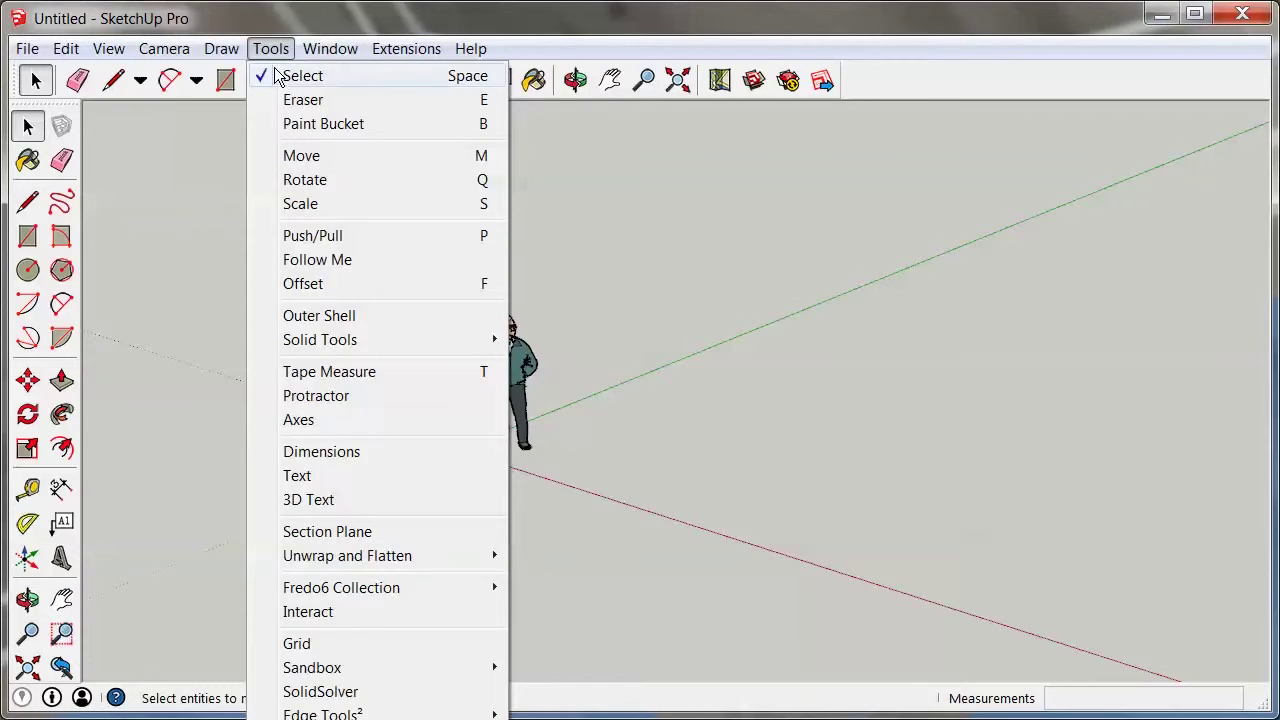
mouse_move(218, 55)
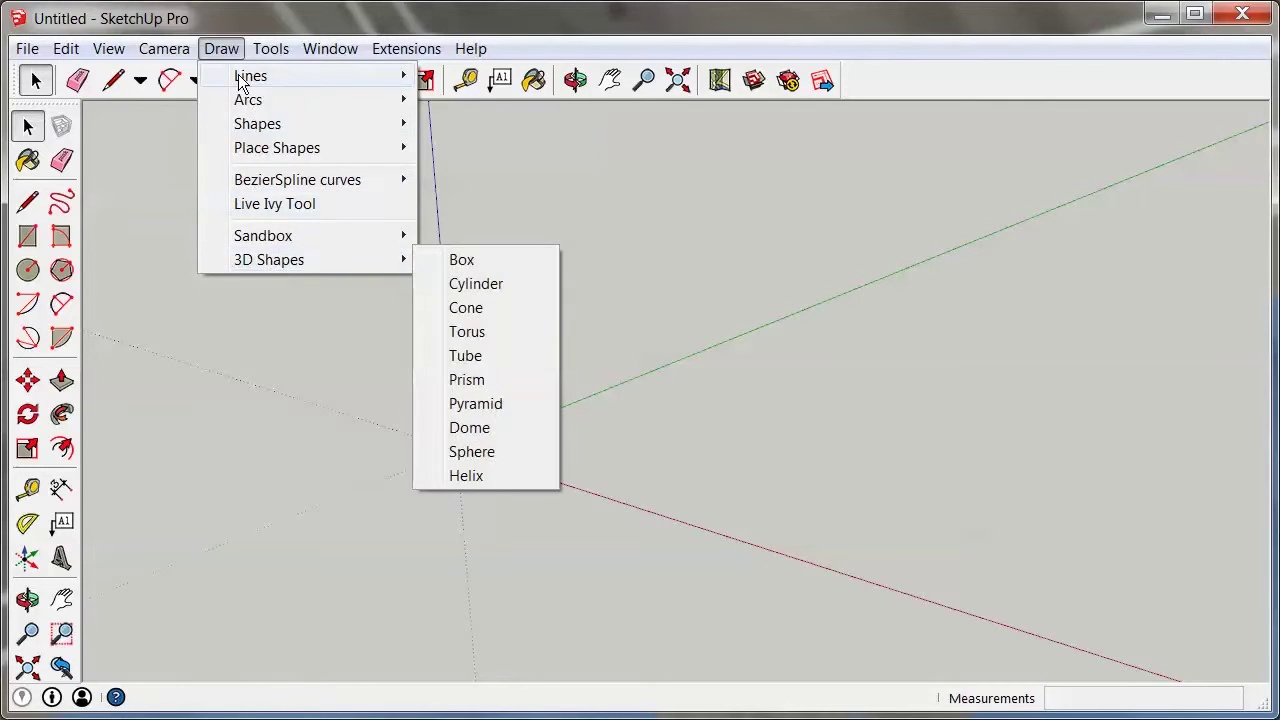
mouse_move(27, 48)
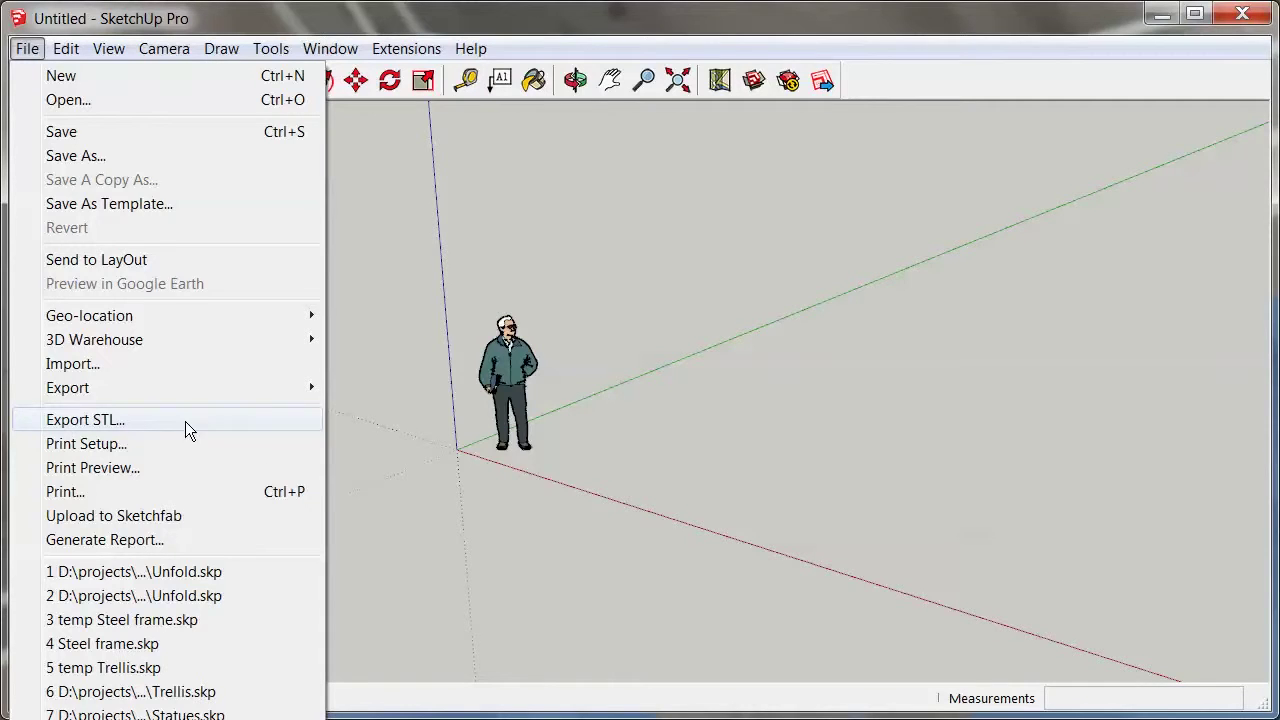
click(620, 246)
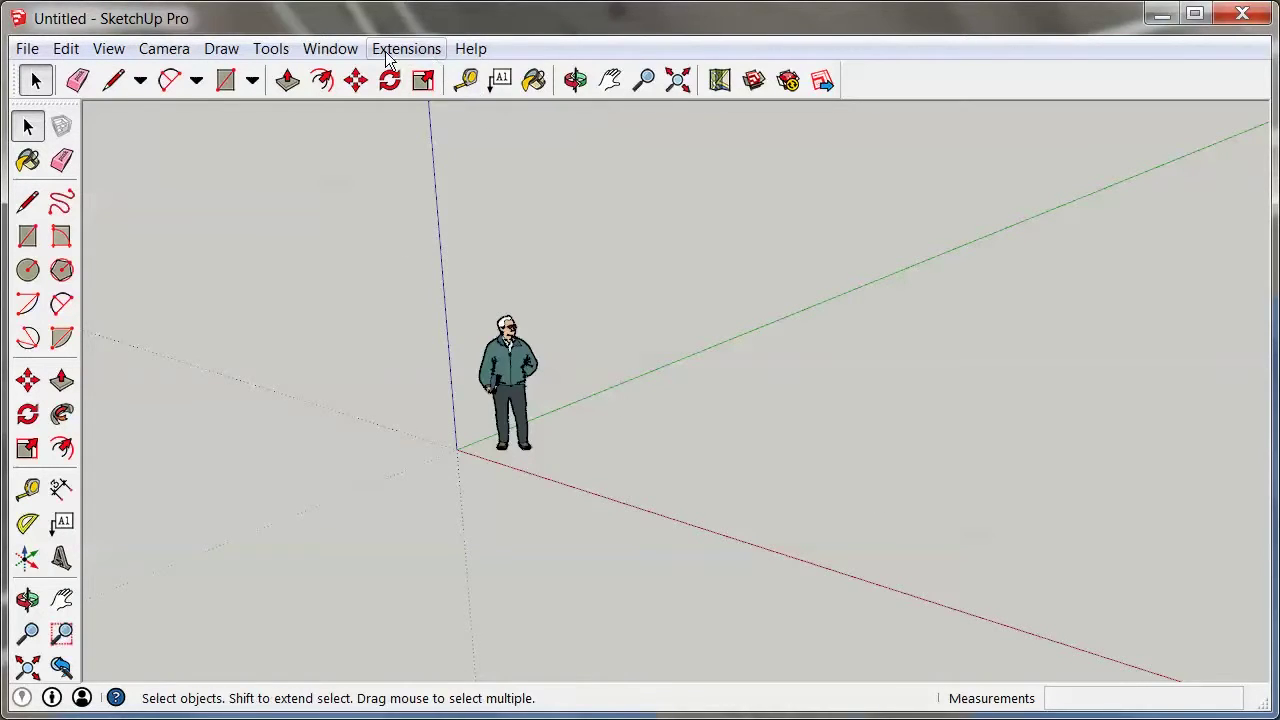
Step: Reopen Extension Warehouse from the toolbar and bring up the account dropdown
click(789, 84)
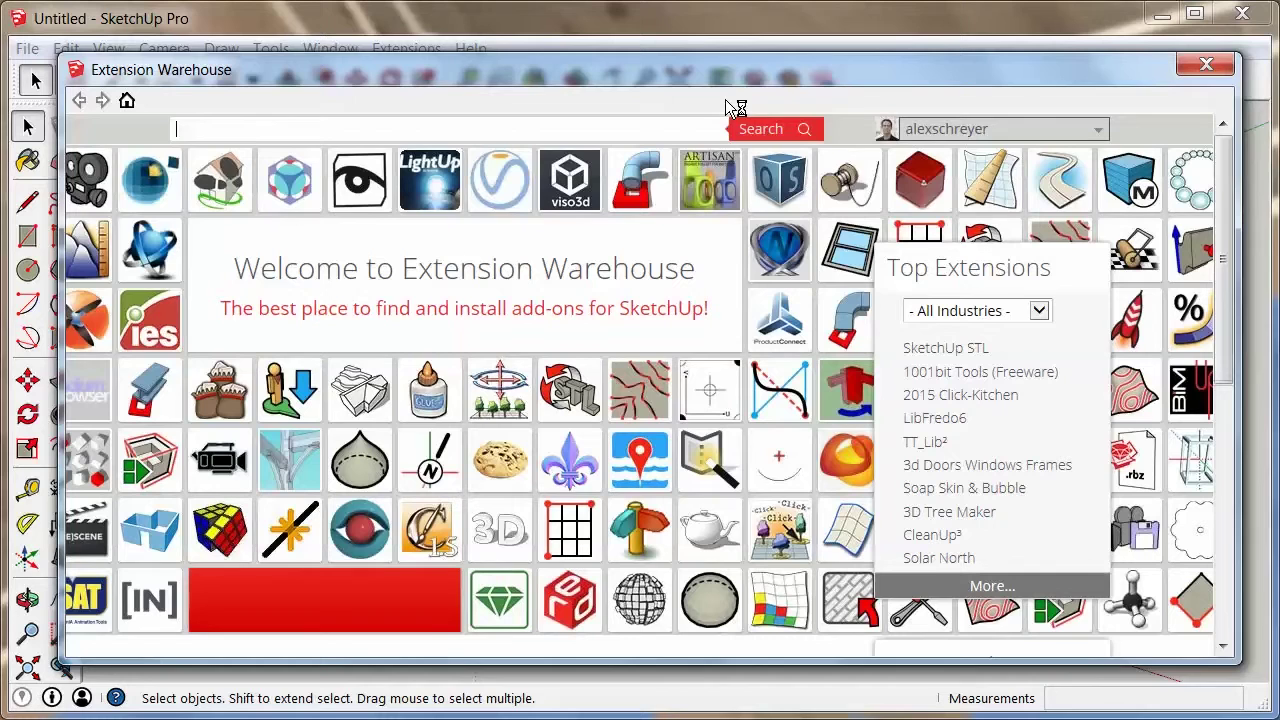
click(545, 118)
mouse_move(953, 133)
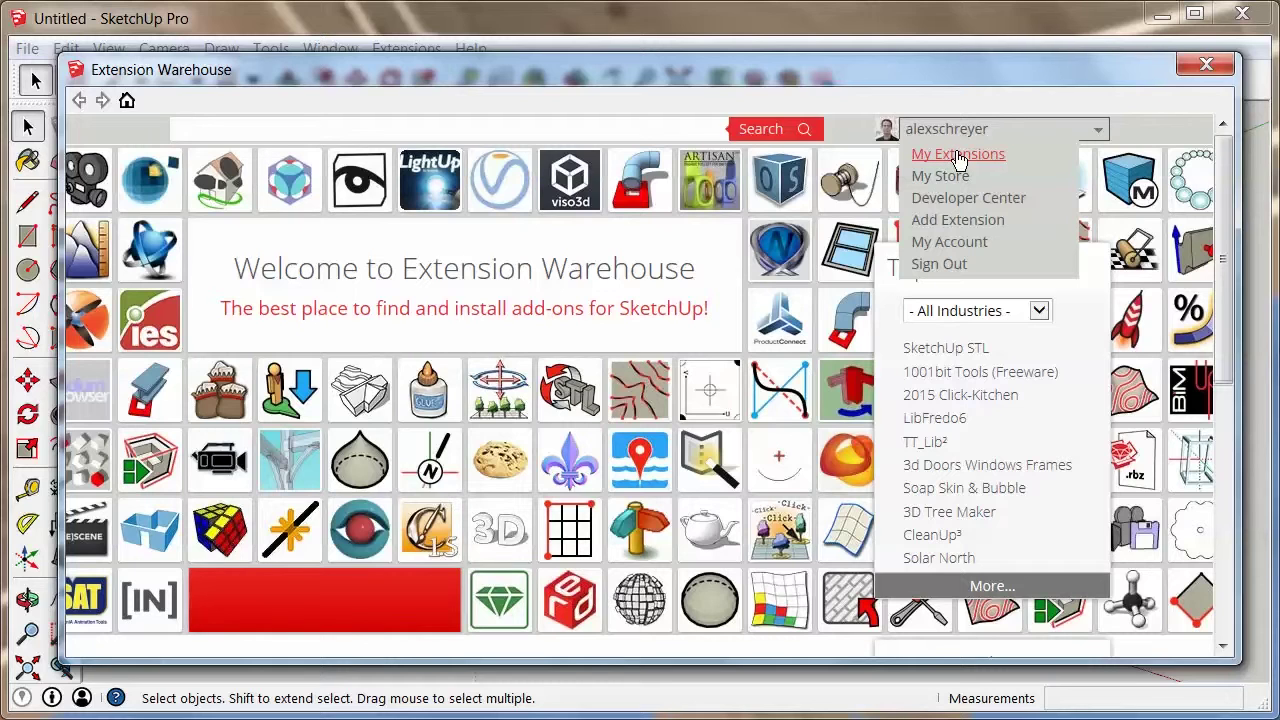
Step: Open My Extensions and review the SketchUp 2015 Compatible Extensions, such as Weld
click(958, 155)
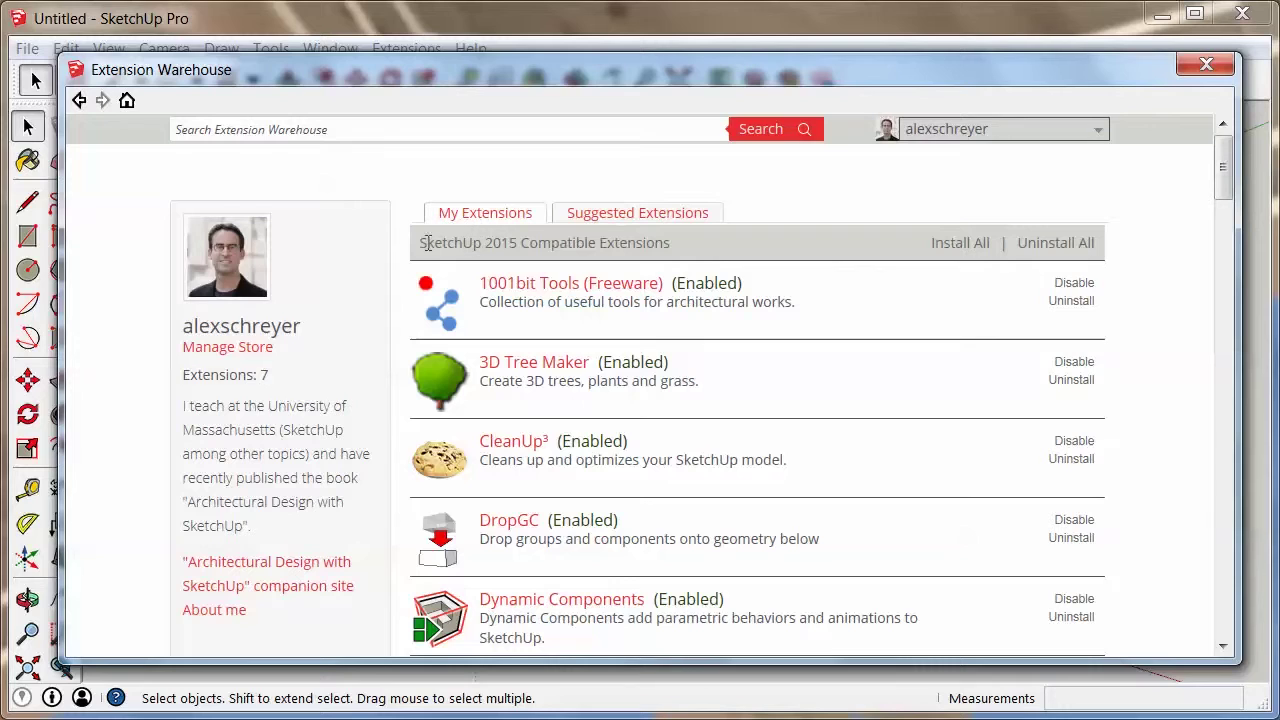
drag(422, 242, 672, 243)
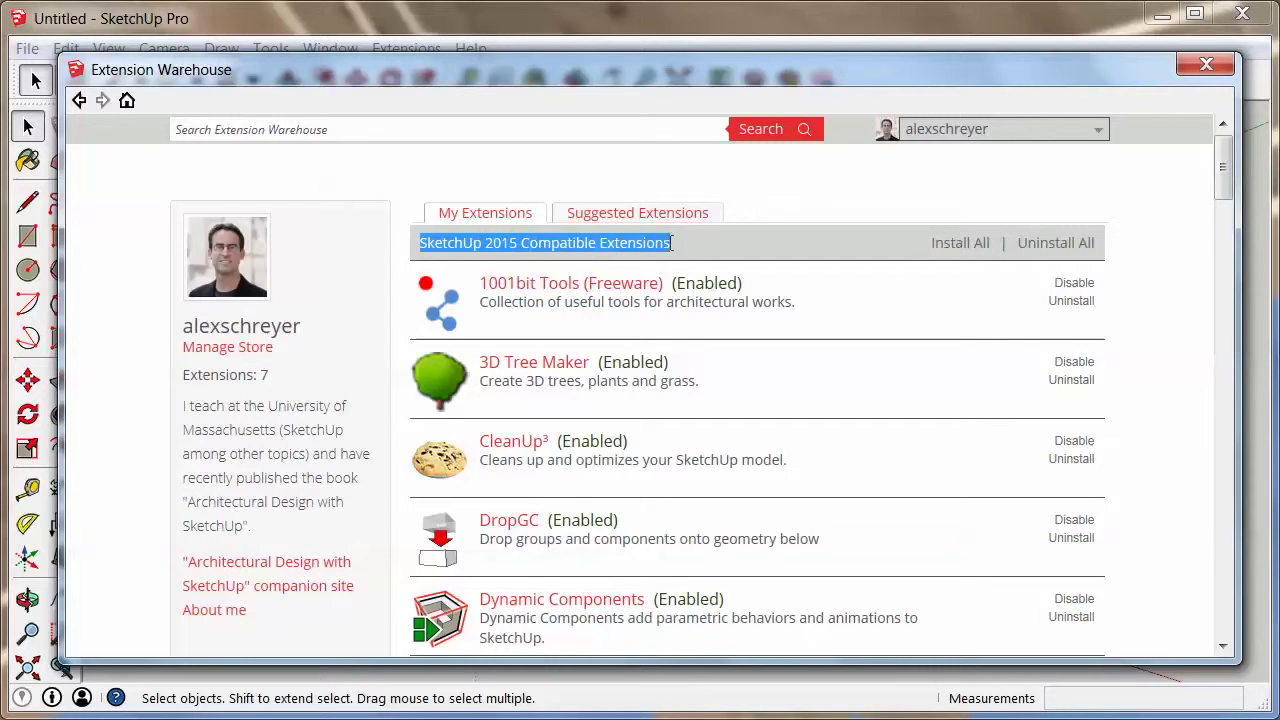
click(684, 250)
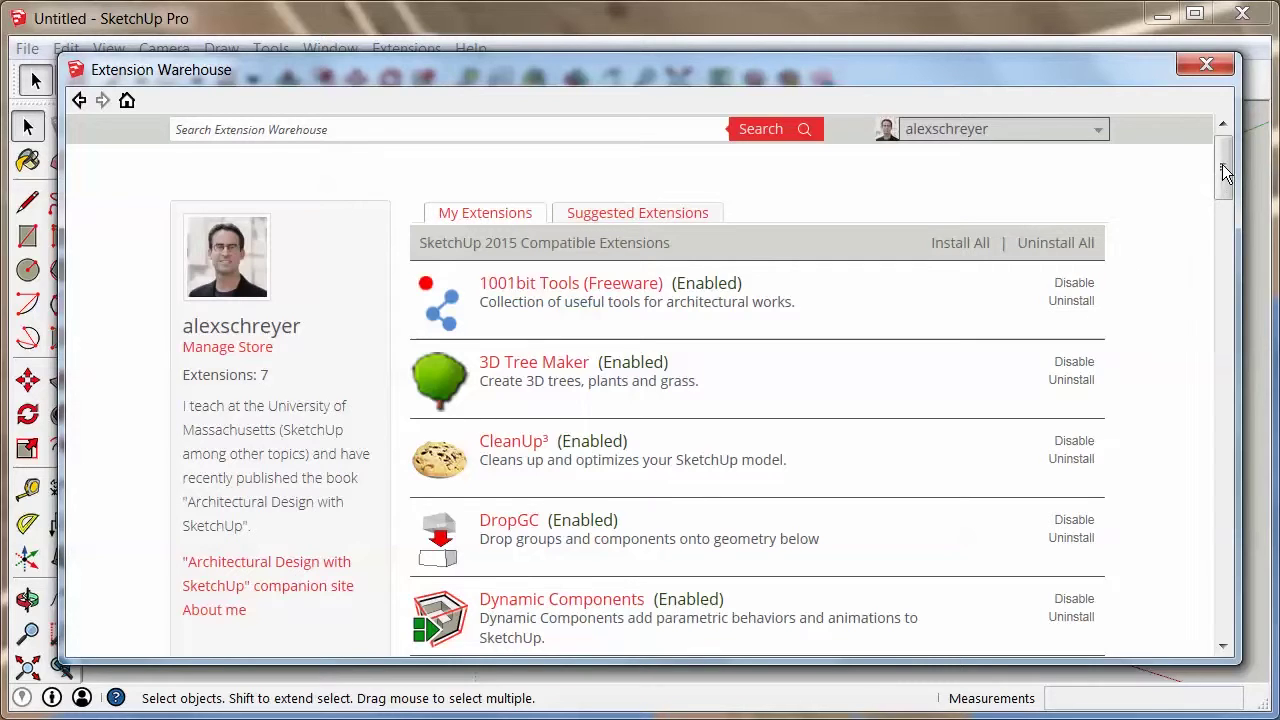
drag(1223, 163, 1223, 165)
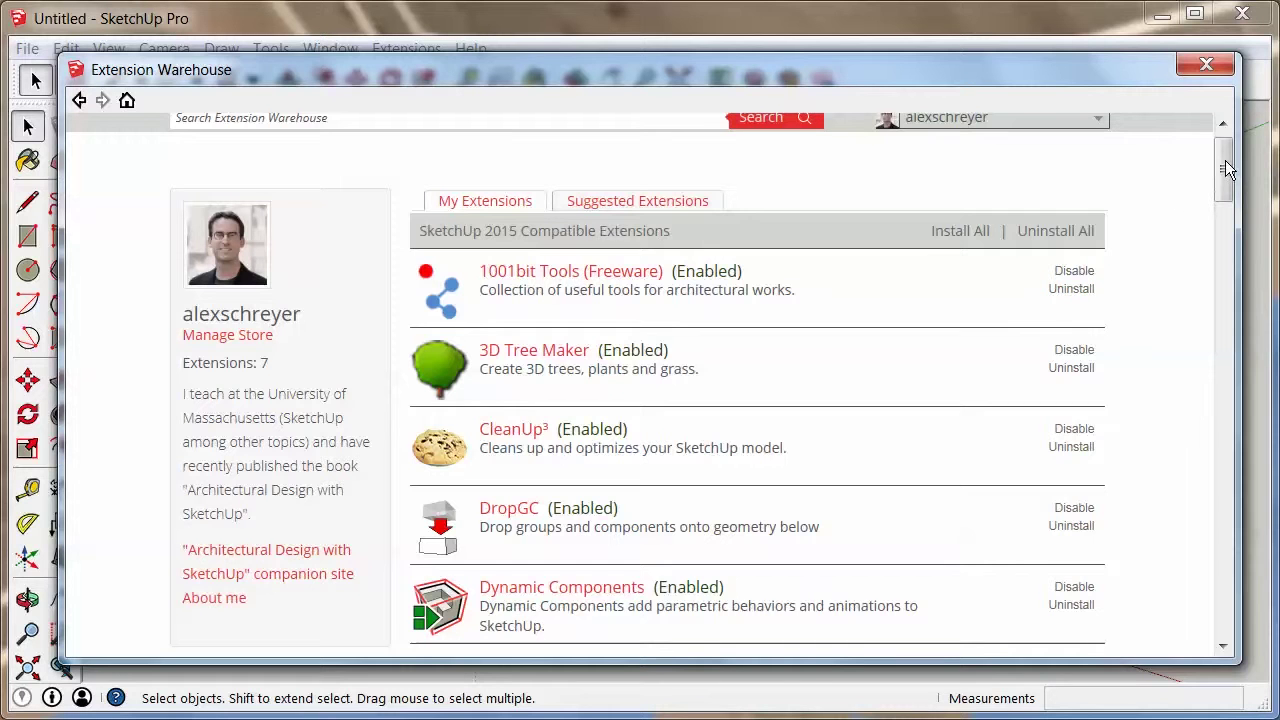
drag(1225, 160, 1218, 302)
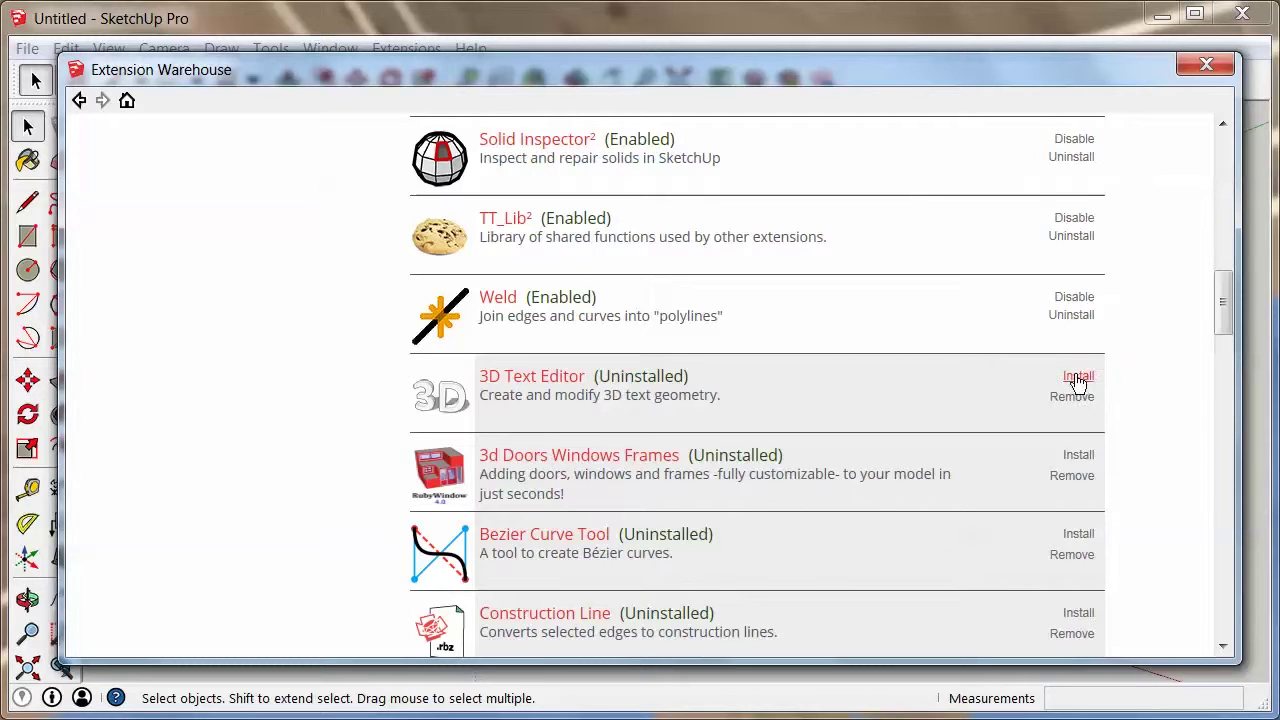
Step: Scroll My Extensions down to the uninstalled extensions and the Incompatible Extensions section
drag(1229, 290, 1200, 580)
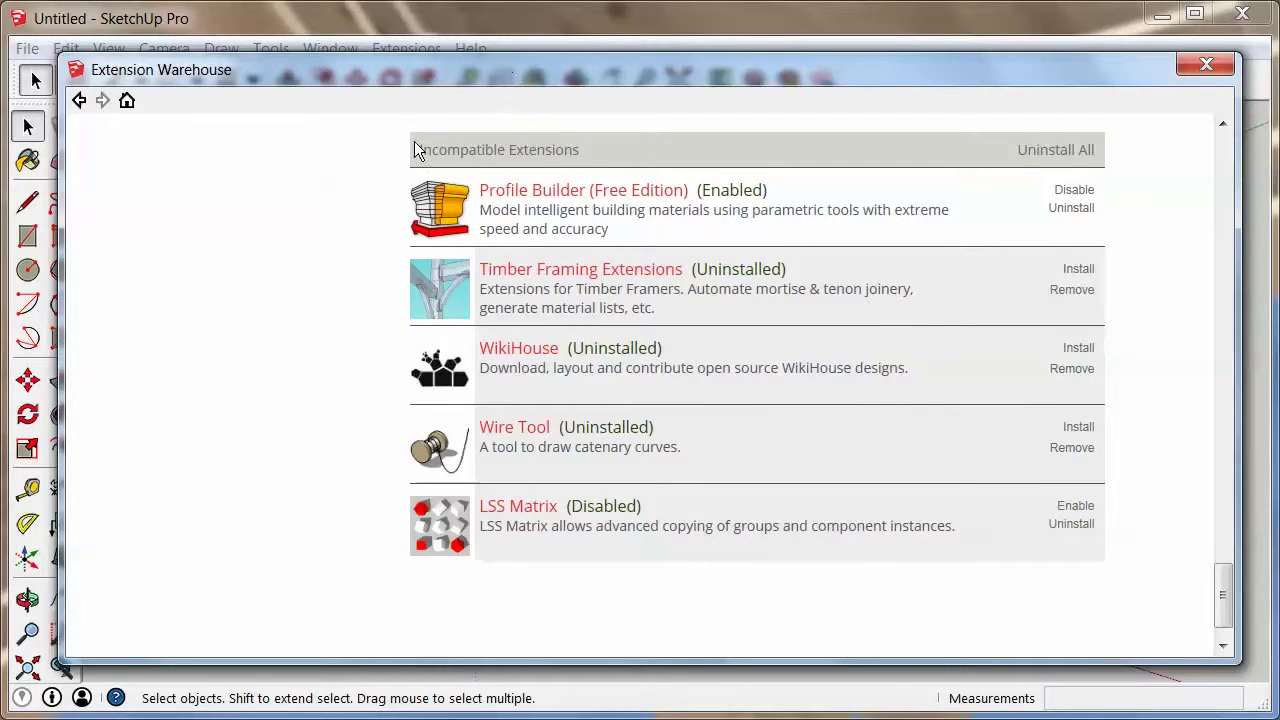
drag(416, 149, 594, 149)
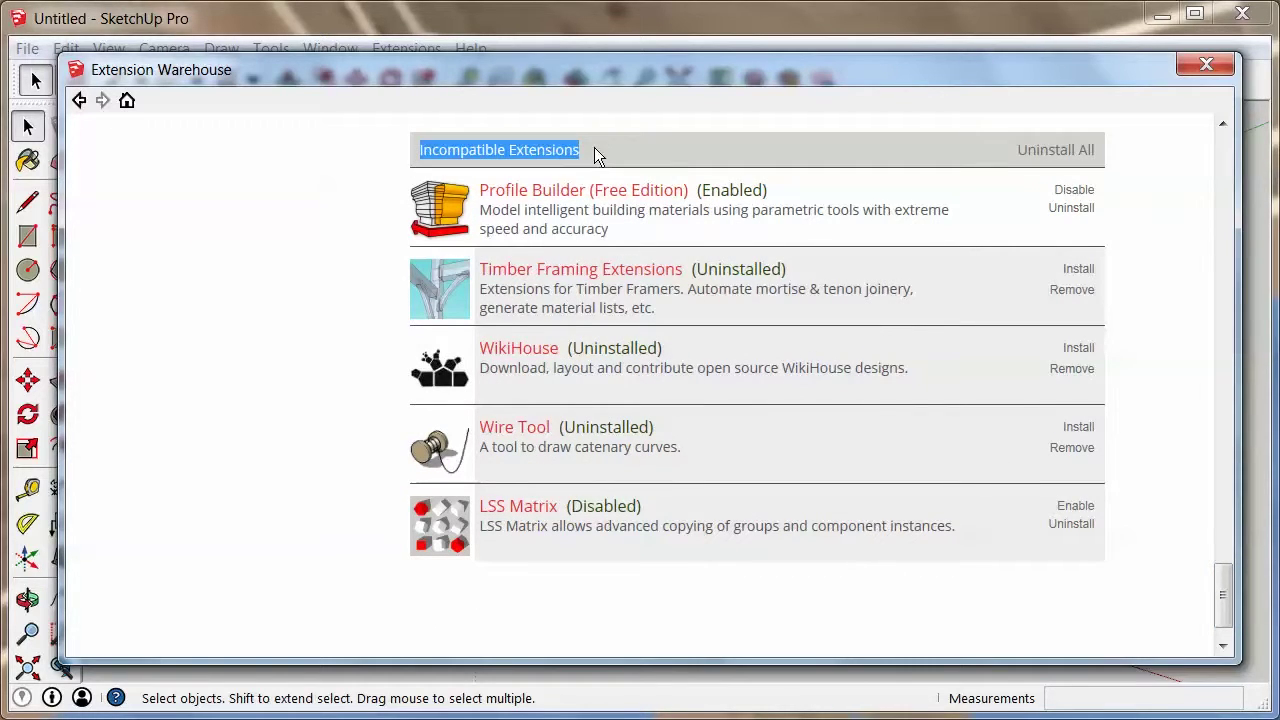
click(597, 147)
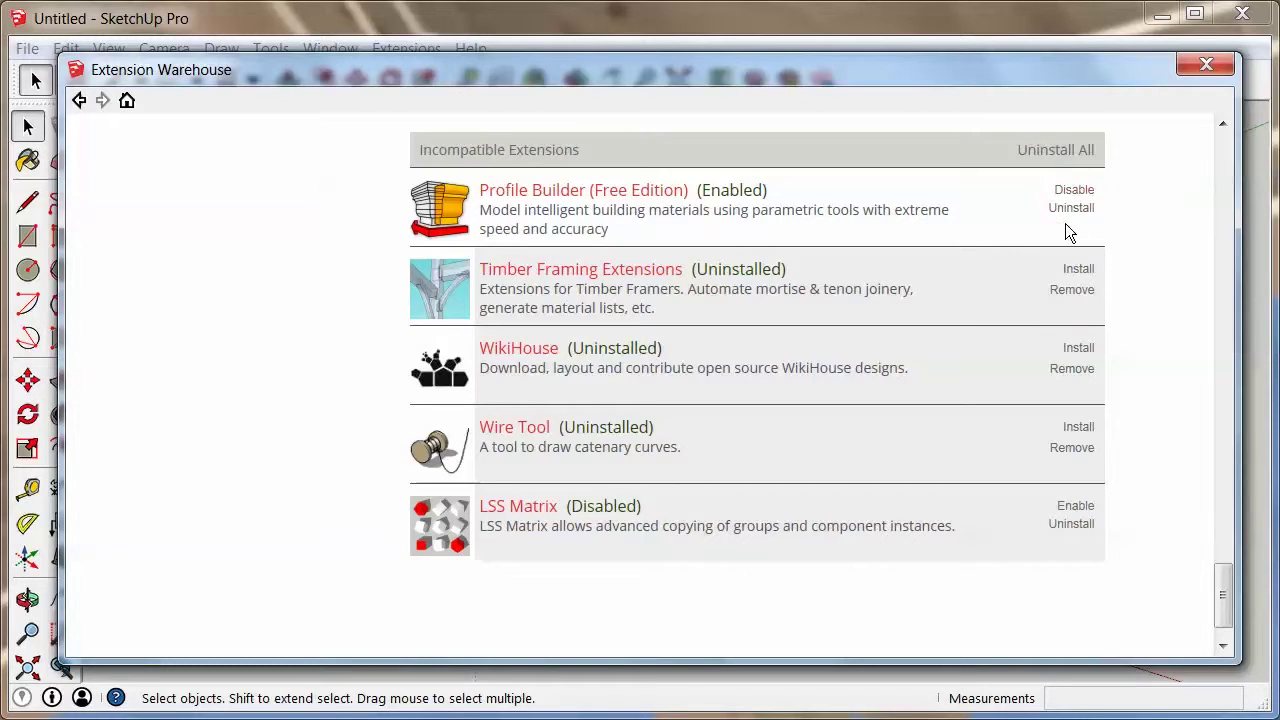
drag(1222, 592, 1201, 129)
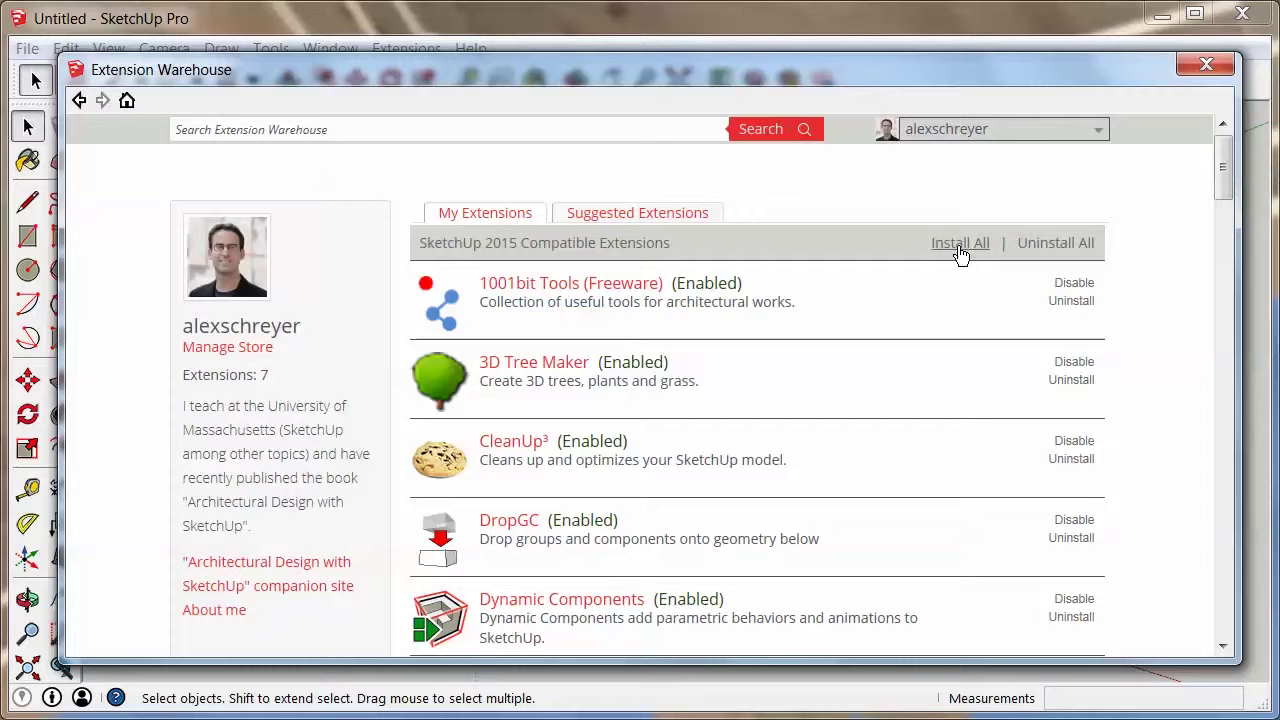
Step: Return to the Warehouse home page, close the window, and find Export STL... under File
scroll(1224, 165, down, 1)
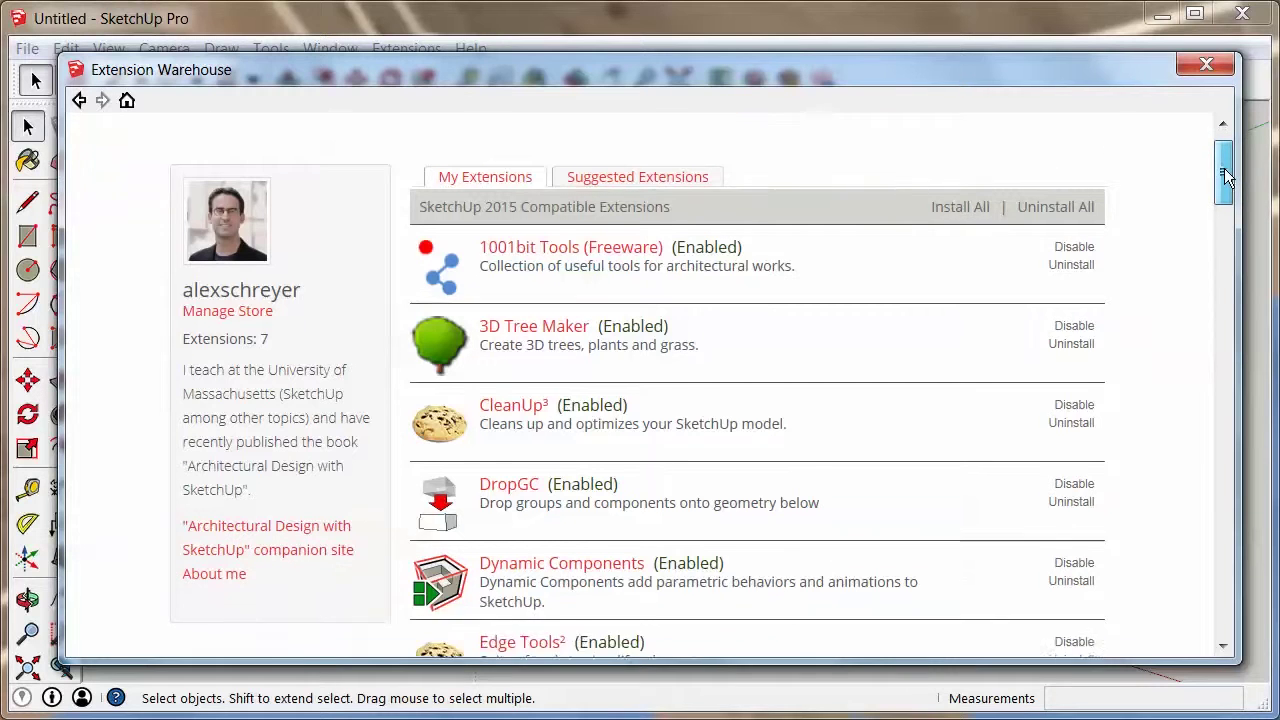
scroll(1225, 164, up, 1)
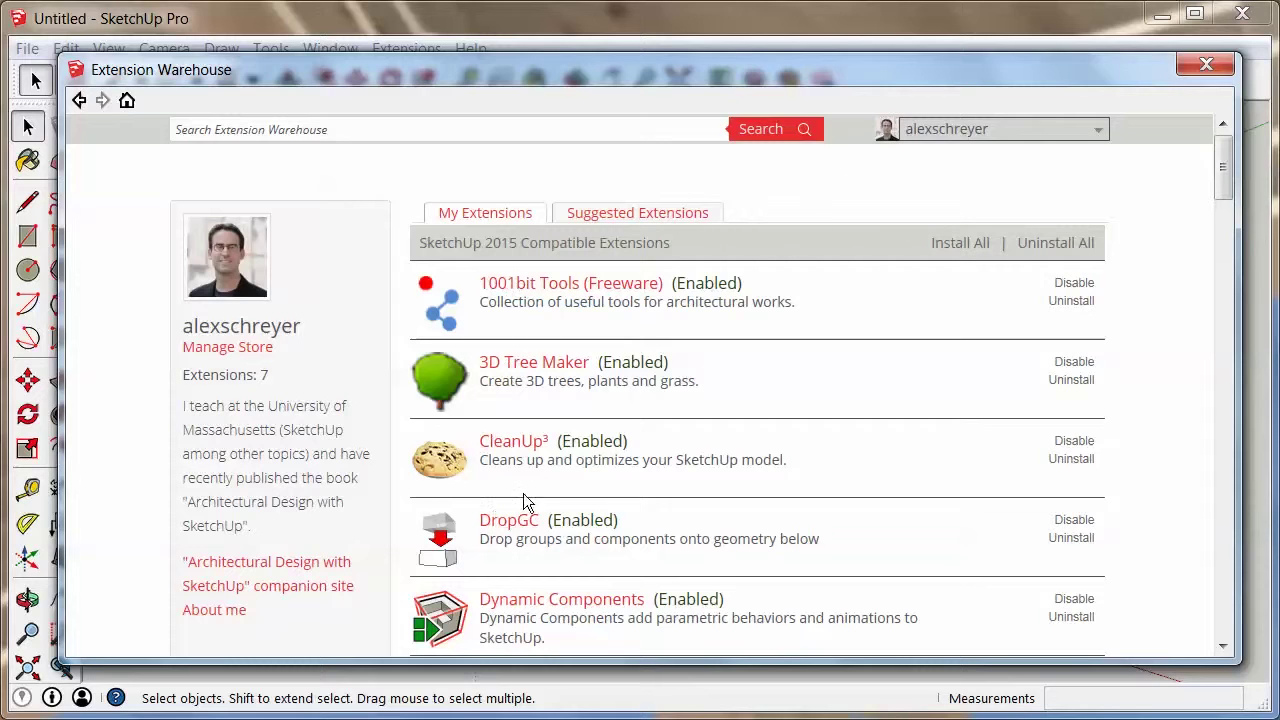
click(126, 100)
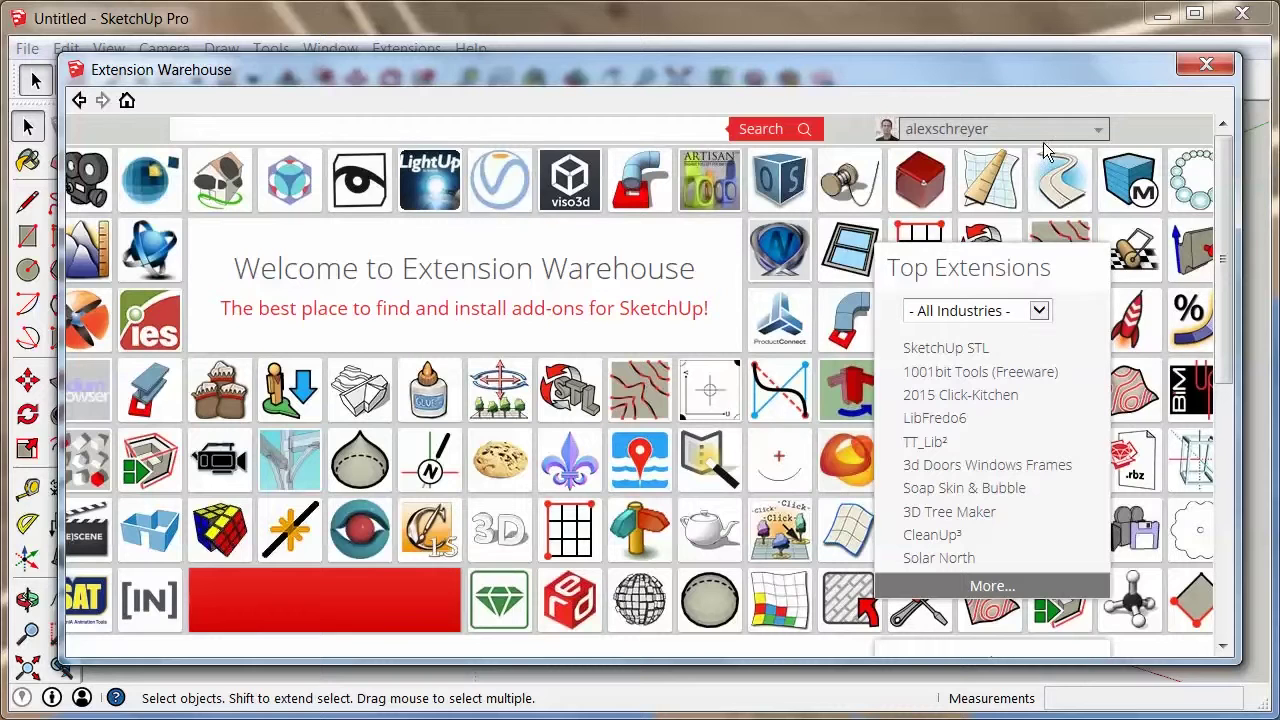
click(1206, 67)
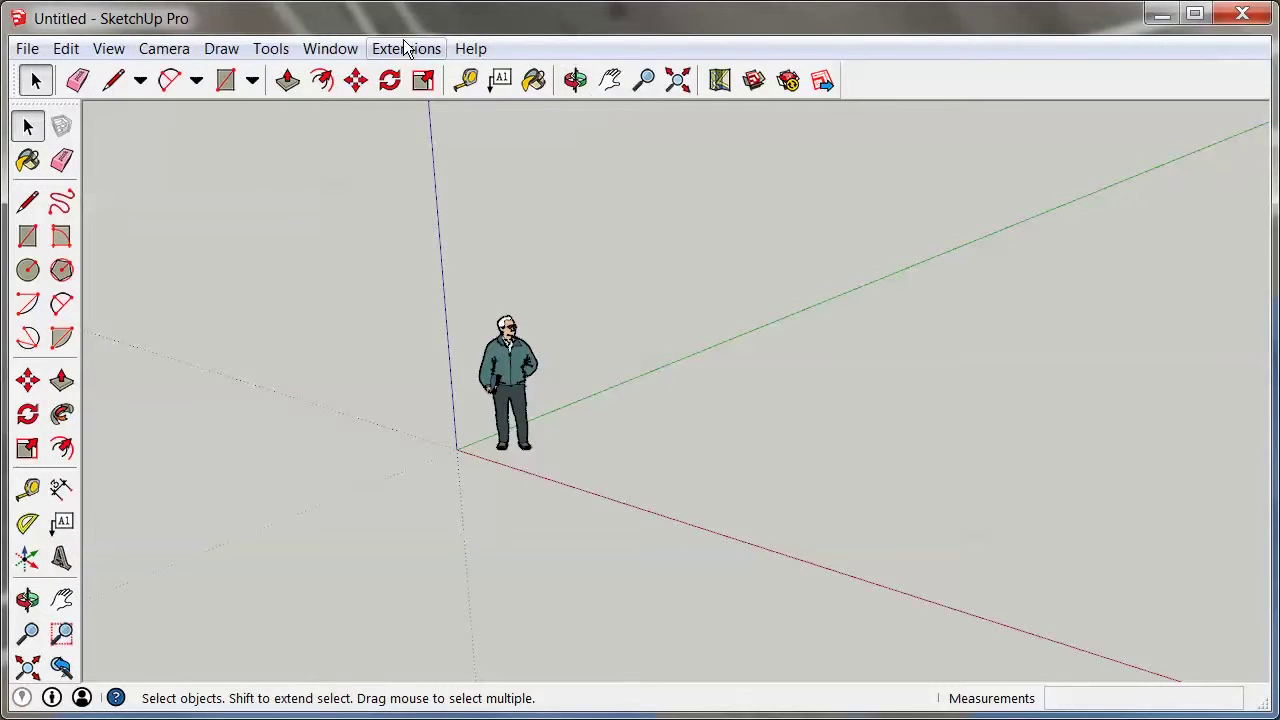
click(27, 48)
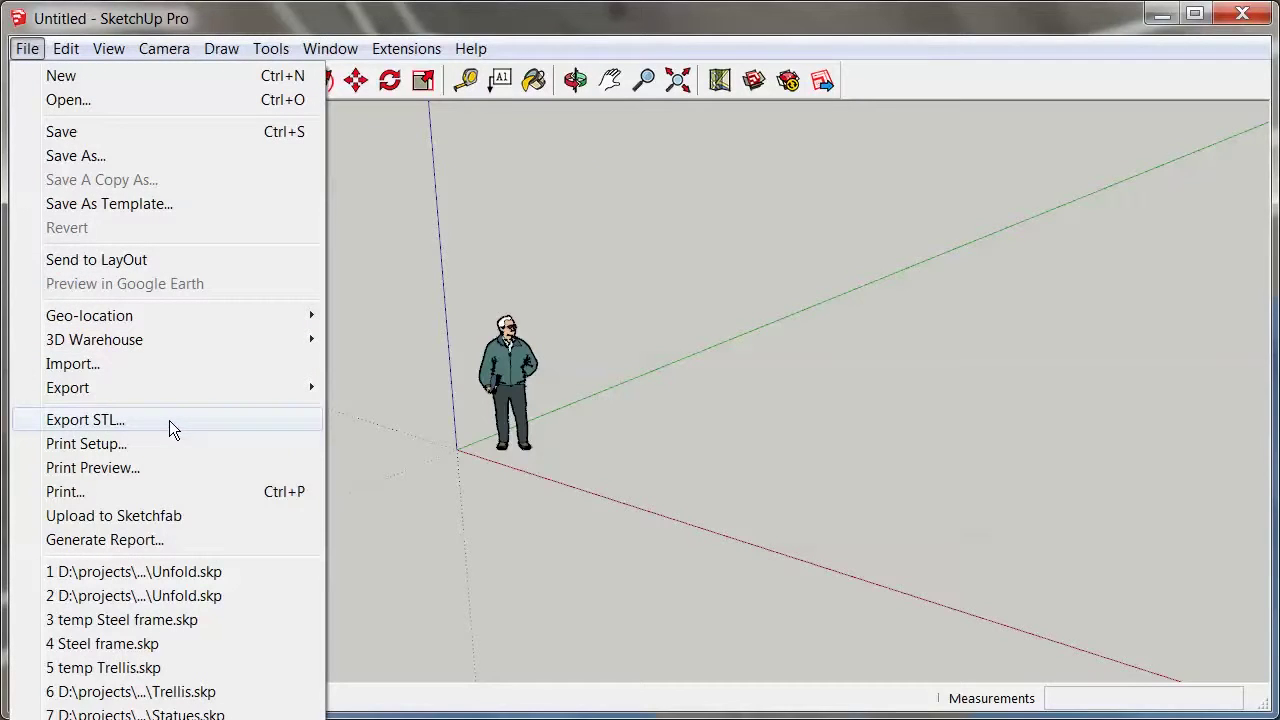